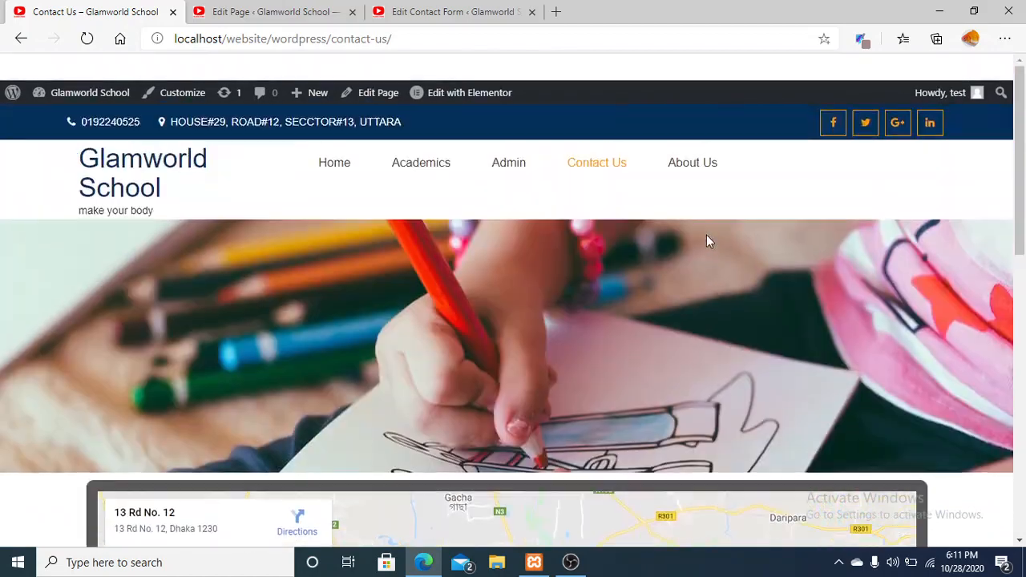
View the site's About Us page to examine its current content
{"action": "left_click", "coordinate": [683, 138]}
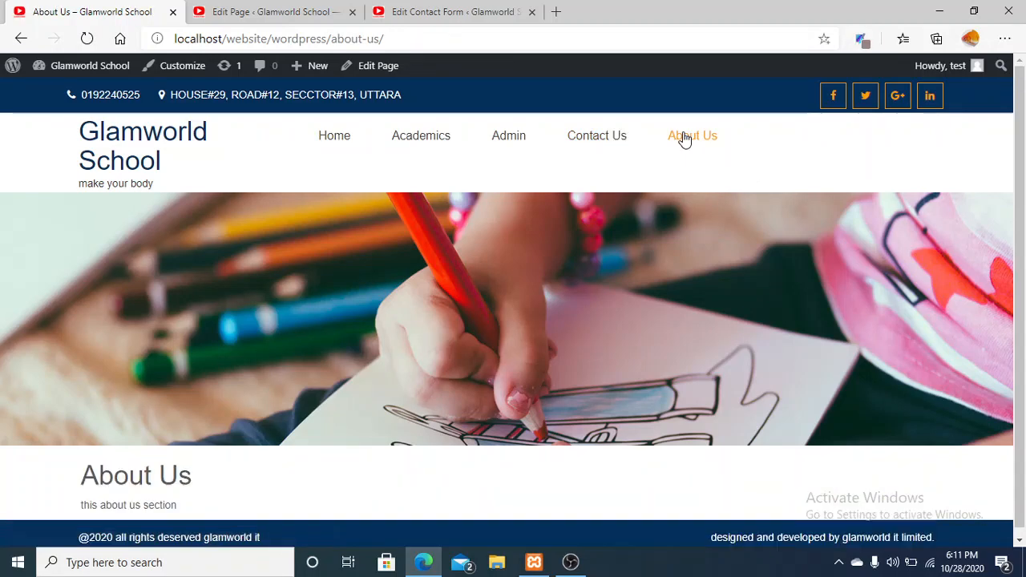
{"action": "scroll", "coordinate": [298, 396], "scroll_direction": "down", "scroll_amount": 1}
{"action": "scroll", "coordinate": [298, 396], "scroll_direction": "up", "scroll_amount": 1}
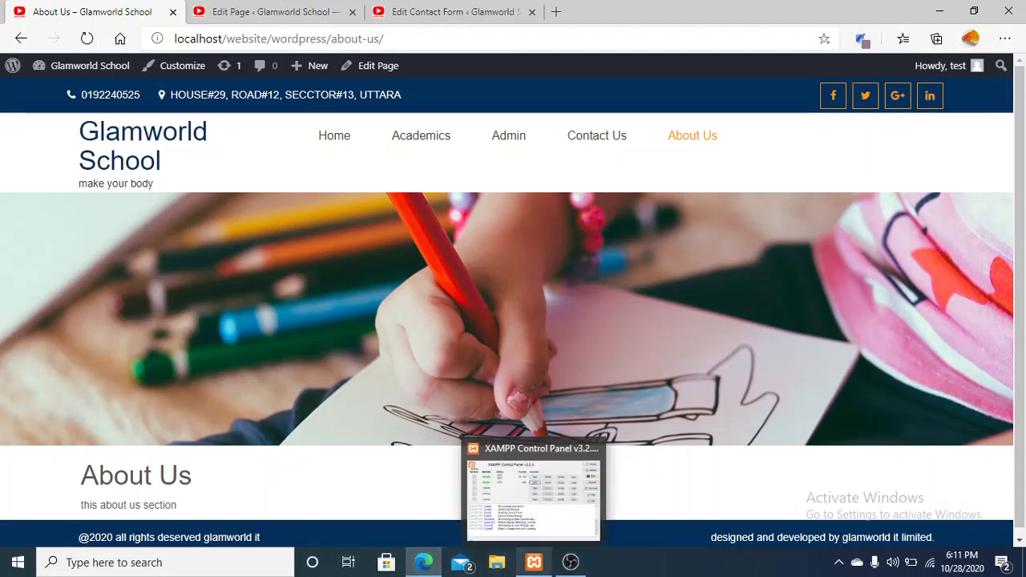
Check the Apache and MySQL services in the XAMPP Control Panel, minimize it, and reload the About Us page in the browser
{"action": "left_click", "coordinate": [189, 553]}
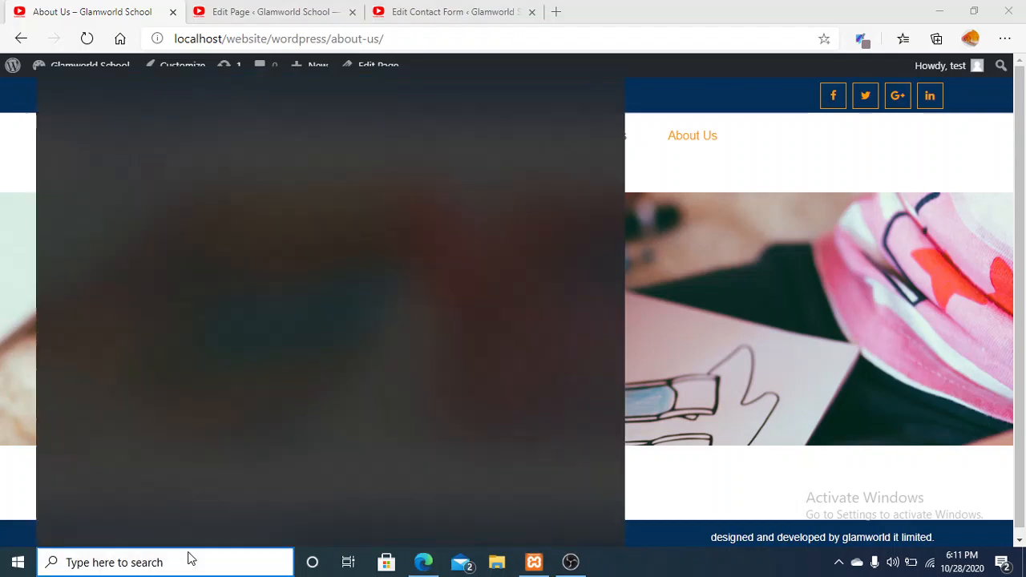
{"action": "type", "text": "xam"}
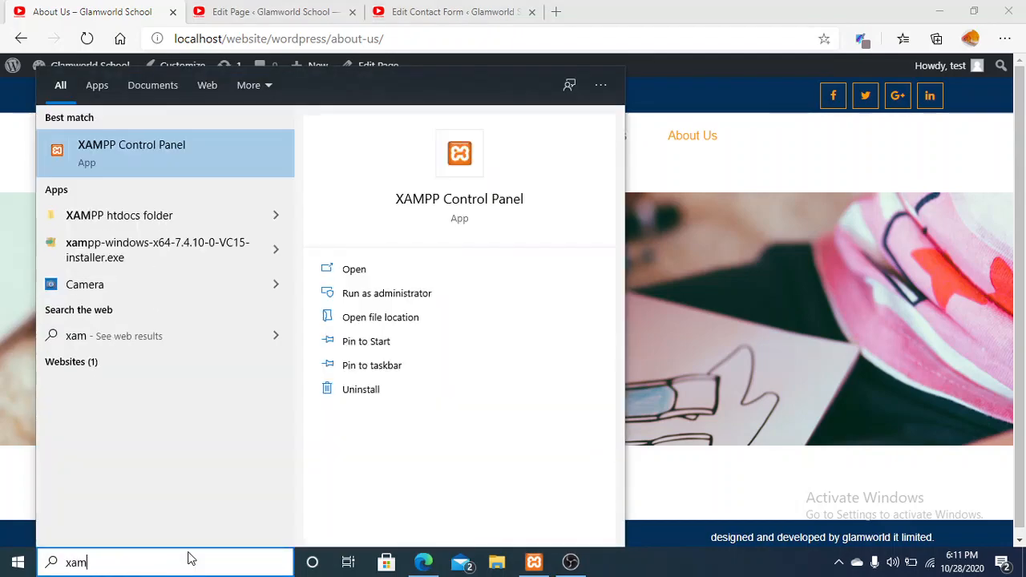
{"action": "left_click", "coordinate": [204, 136]}
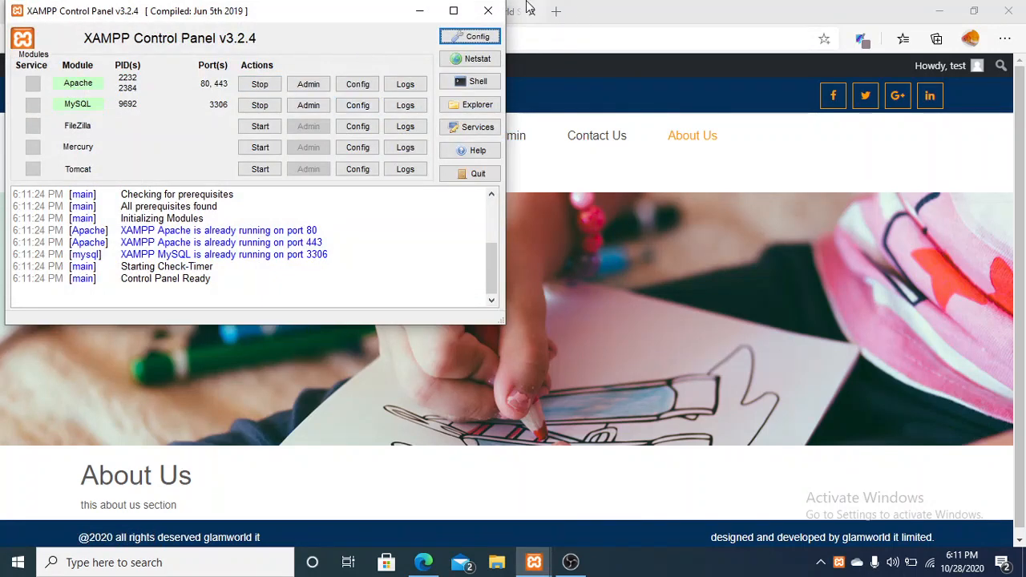
{"action": "left_click", "coordinate": [418, 10]}
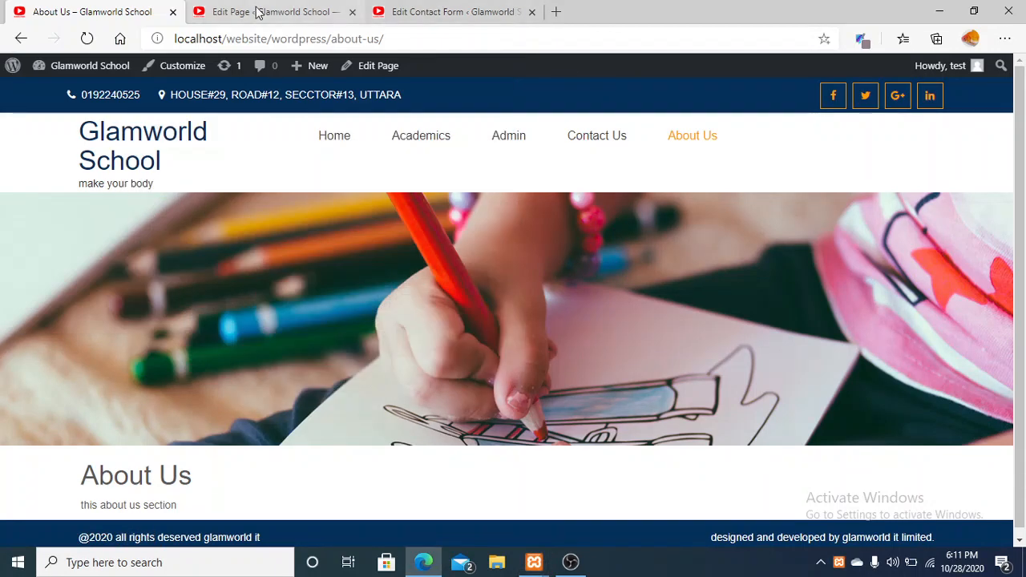
{"action": "left_click", "coordinate": [423, 41]}
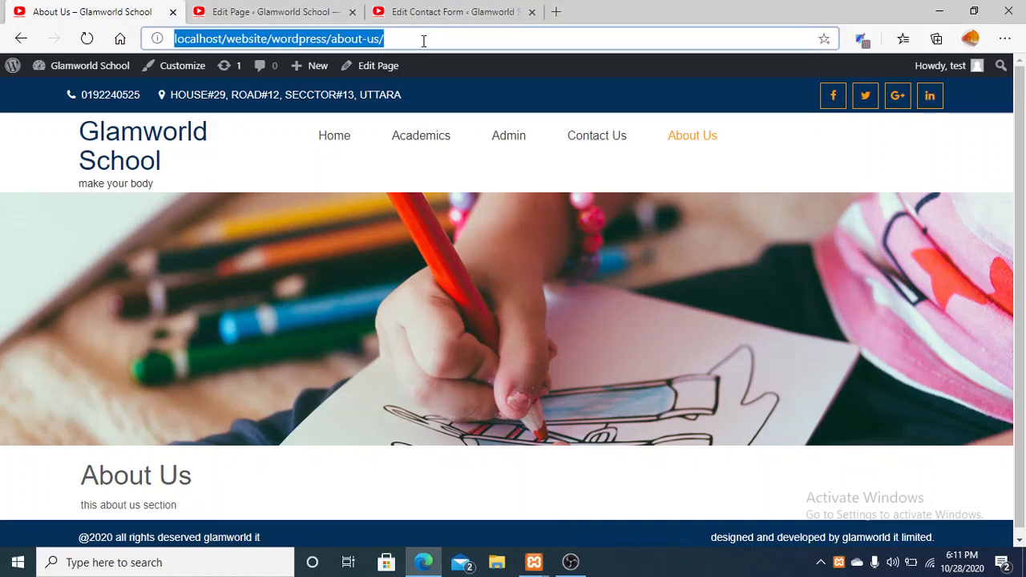
{"action": "key", "text": "Return"}
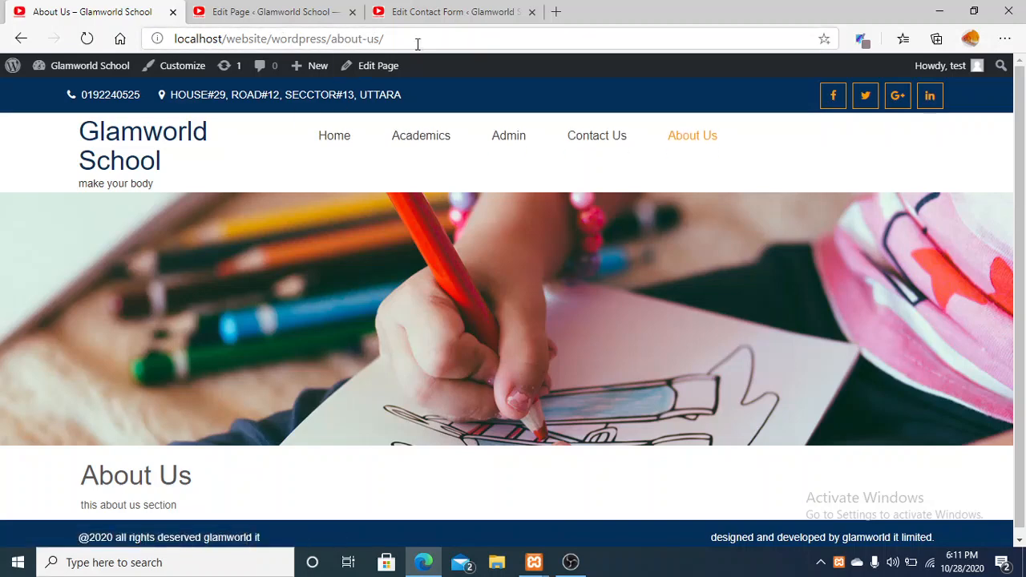
Open the About Us page from the WordPress pages list and edit it with Elementor
{"action": "left_click", "coordinate": [221, 10]}
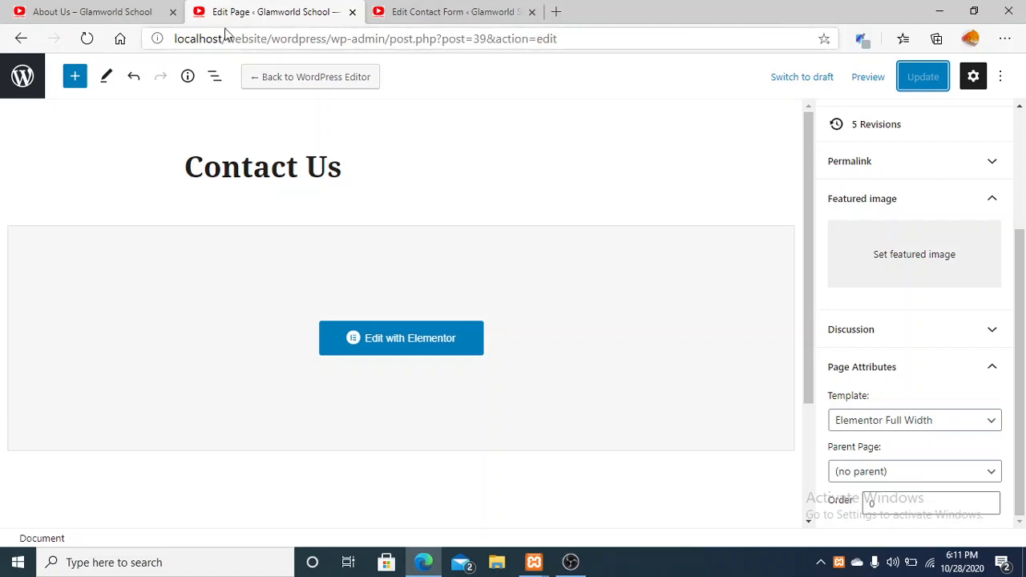
{"action": "left_click", "coordinate": [8, 83]}
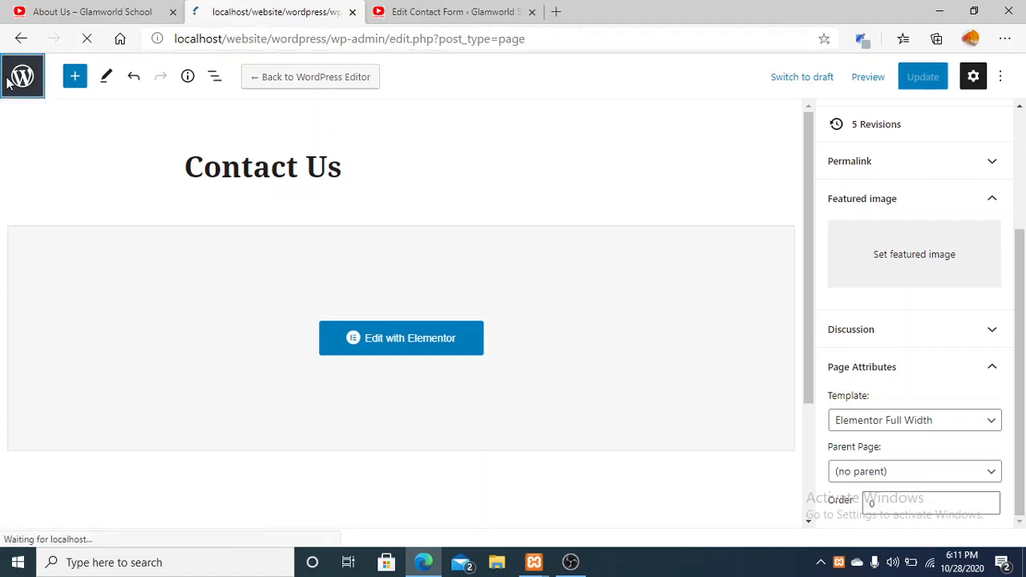
{"action": "scroll", "coordinate": [469, 405], "scroll_direction": "down", "scroll_amount": 2}
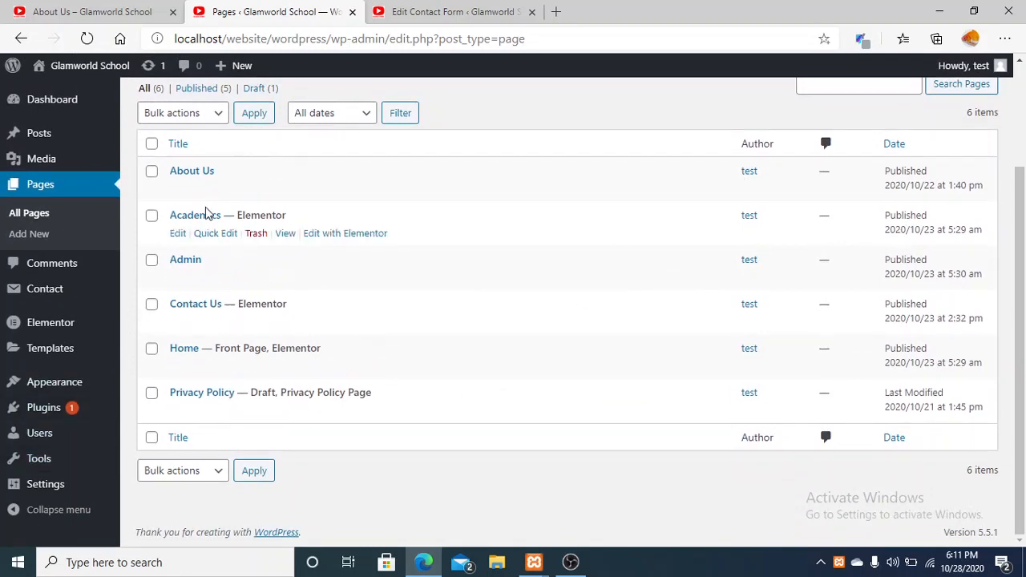
{"action": "mouse_move", "coordinate": [259, 179]}
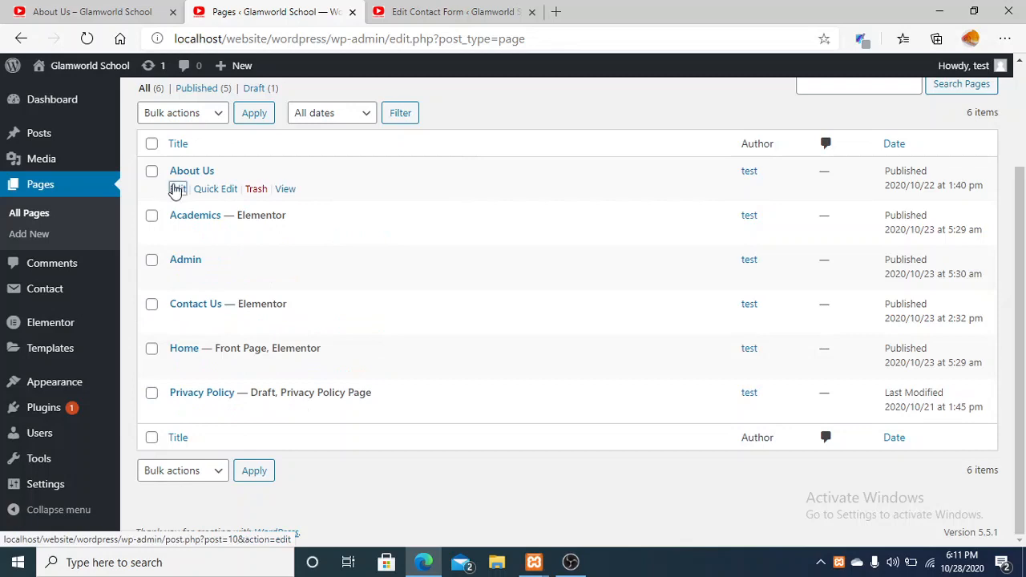
{"action": "left_click", "coordinate": [177, 189]}
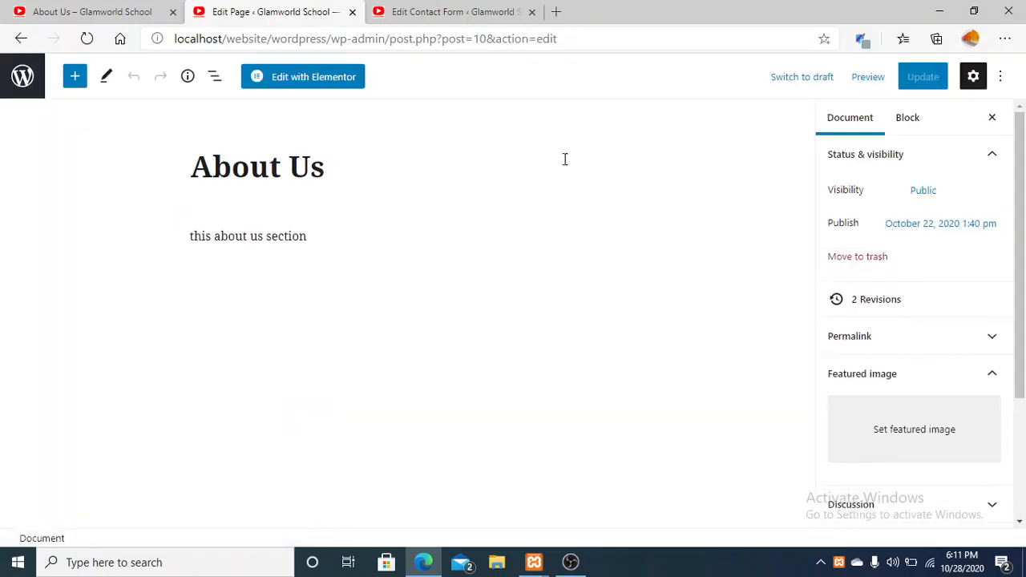
{"action": "left_click", "coordinate": [349, 74]}
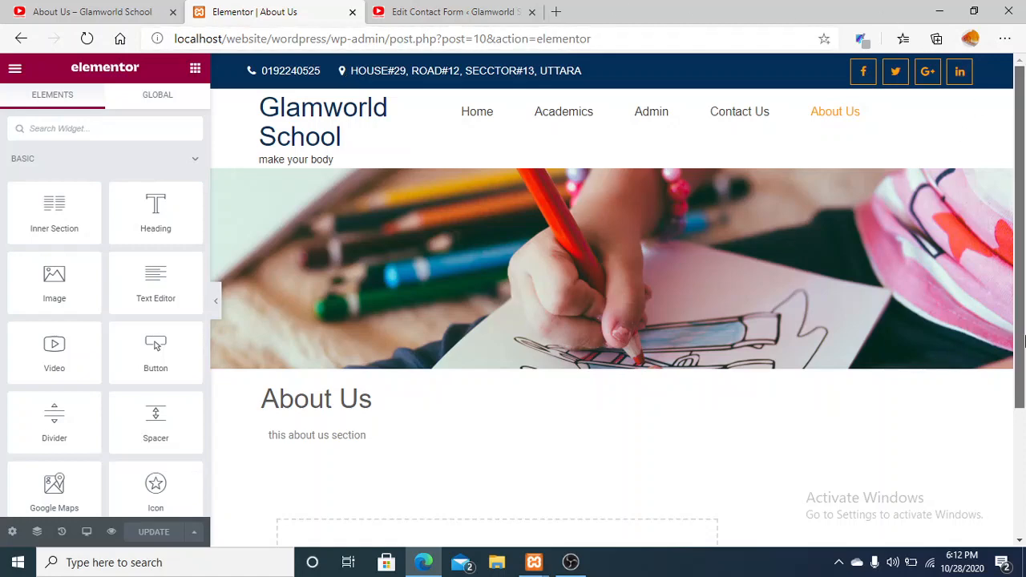
{"action": "left_click_drag", "start_coordinate": [1020, 348], "coordinate": [1022, 477]}
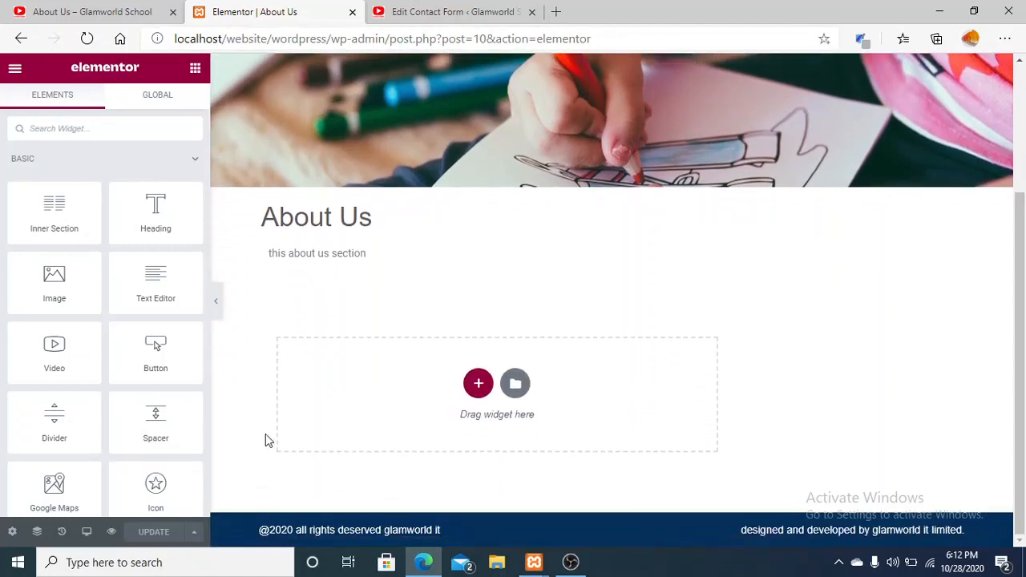
{"action": "left_click", "coordinate": [479, 396]}
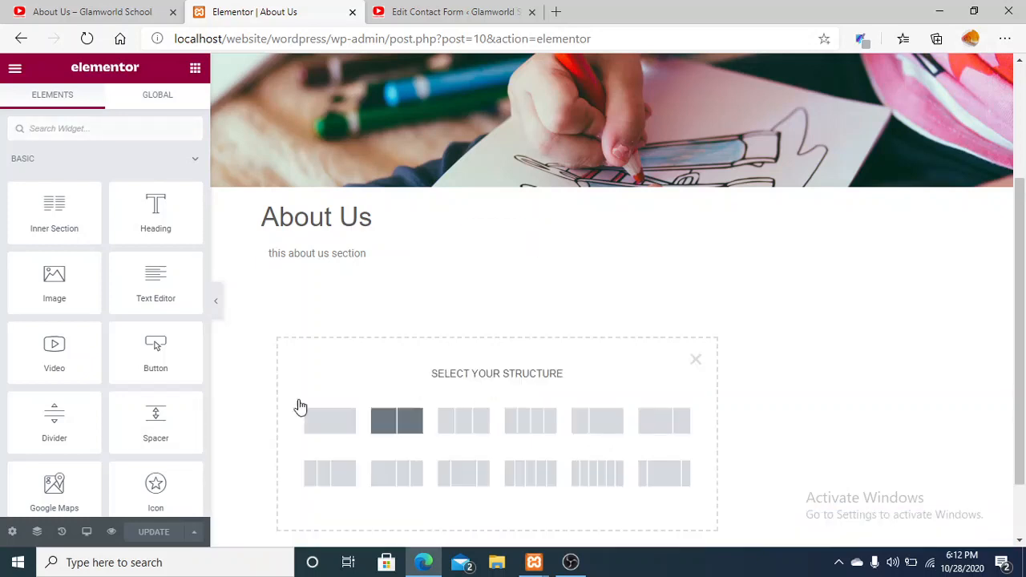
{"action": "left_click", "coordinate": [324, 420]}
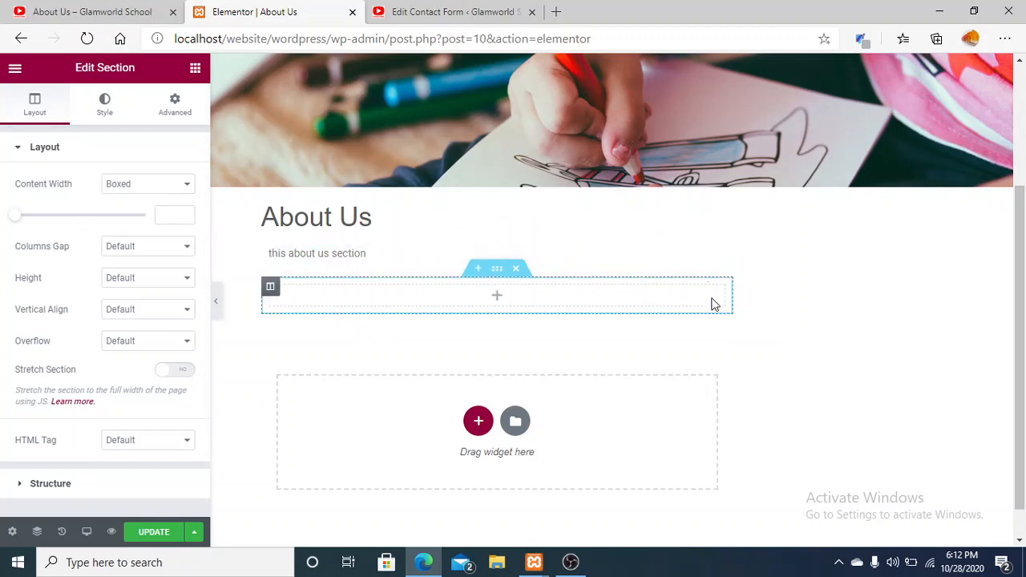
{"action": "left_click", "coordinate": [515, 272]}
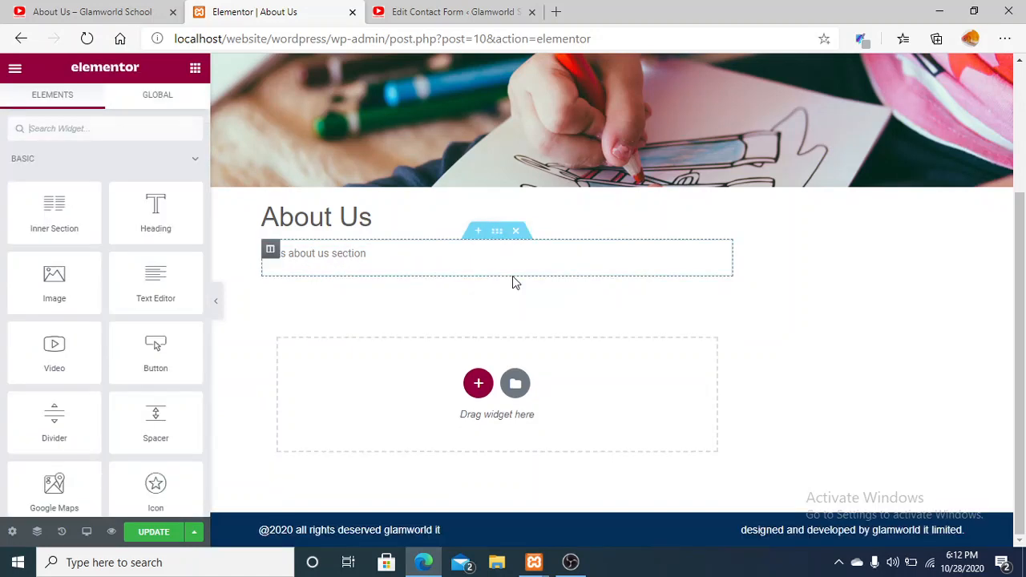
Replace the text under the About Us heading with "Glamworld school is first it school in bangladesh. in this"
{"action": "left_click", "coordinate": [432, 261]}
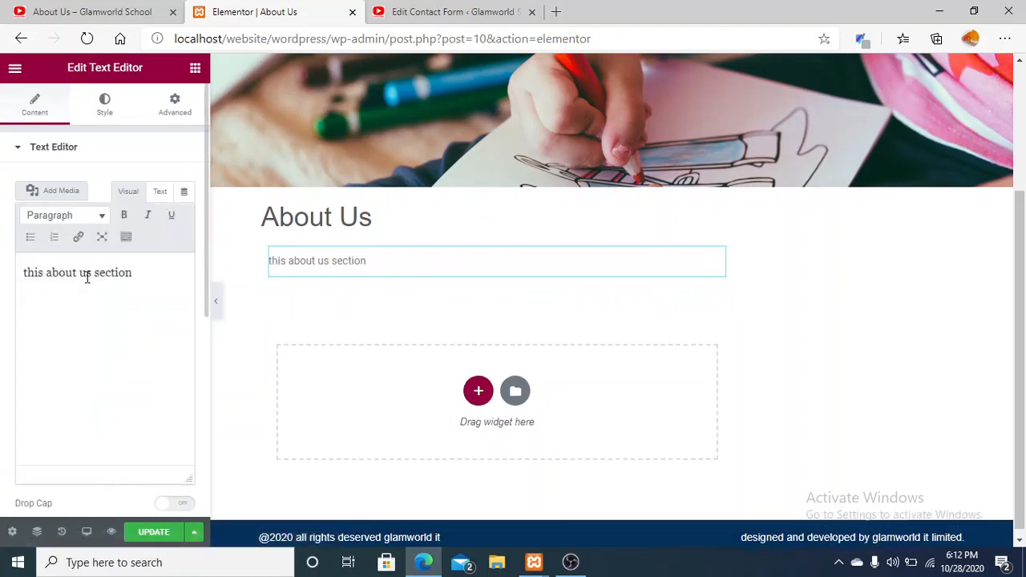
{"action": "left_click_drag", "start_coordinate": [154, 273], "coordinate": [8, 276]}
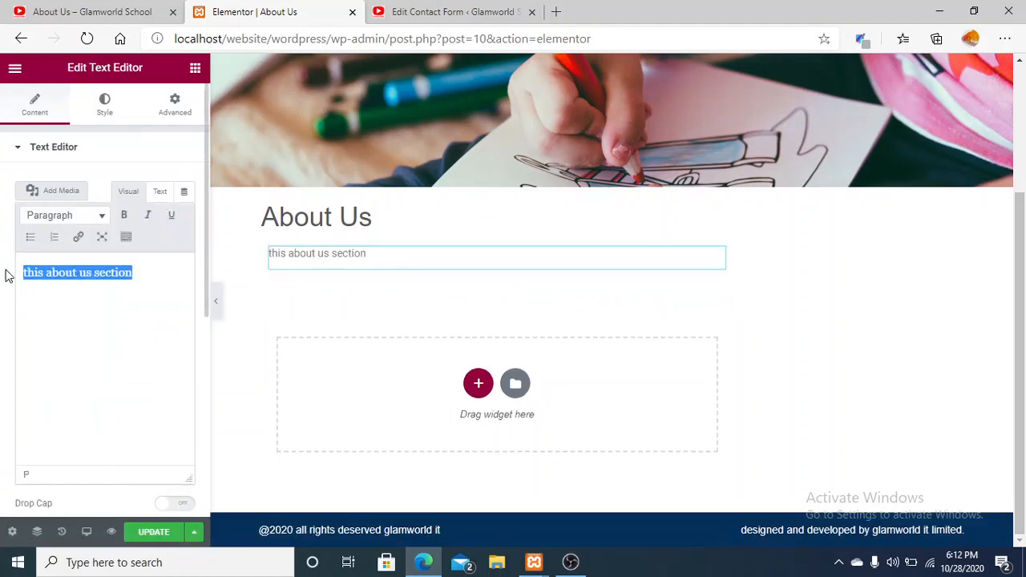
{"action": "type", "text": "Glamworld"}
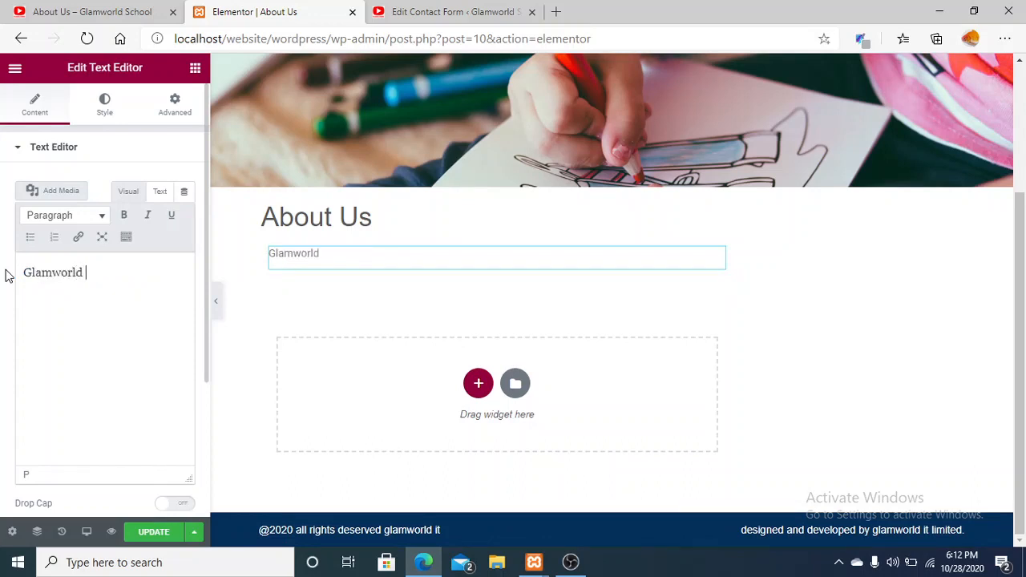
{"action": "type", "text": " i"}
{"action": "key", "text": "BackSpace"}
{"action": "type", "text": "school is "}
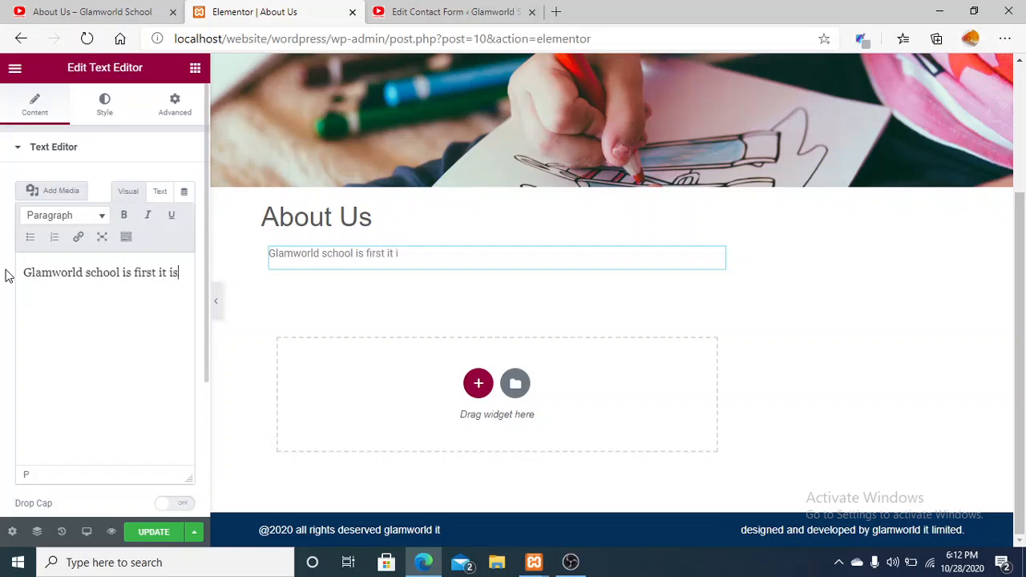
{"action": "type", "text": "first it school"}
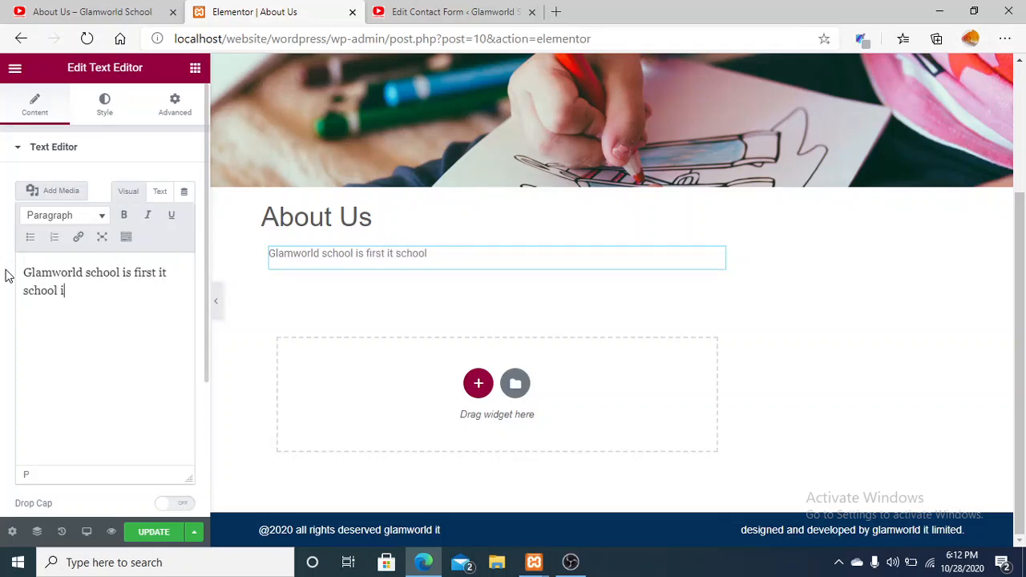
{"action": "type", "text": " in bangla d"}
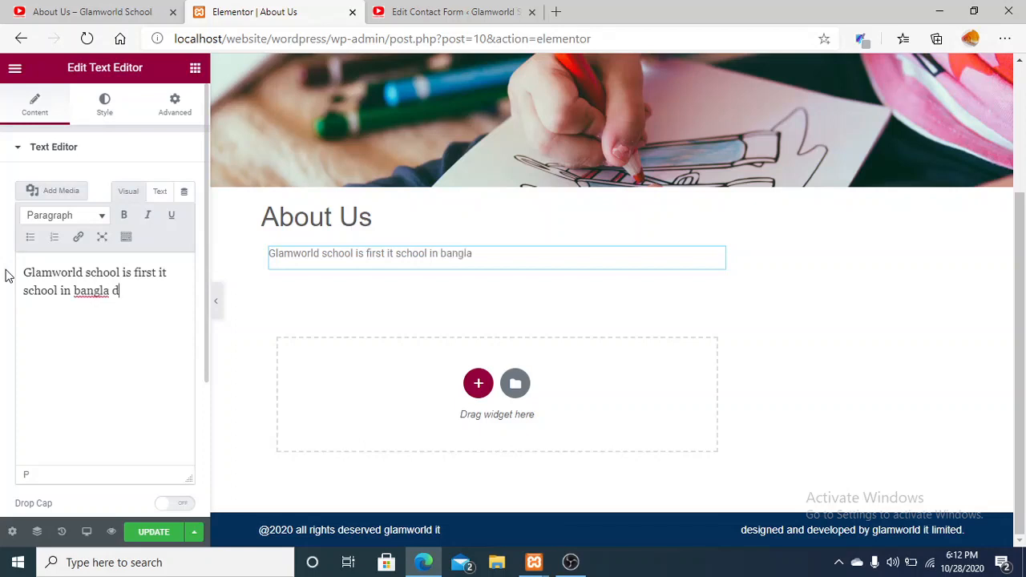
{"action": "key", "text": "BackSpace"}
{"action": "key", "text": "BackSpace"}
{"action": "type", "text": "desh. in this "}
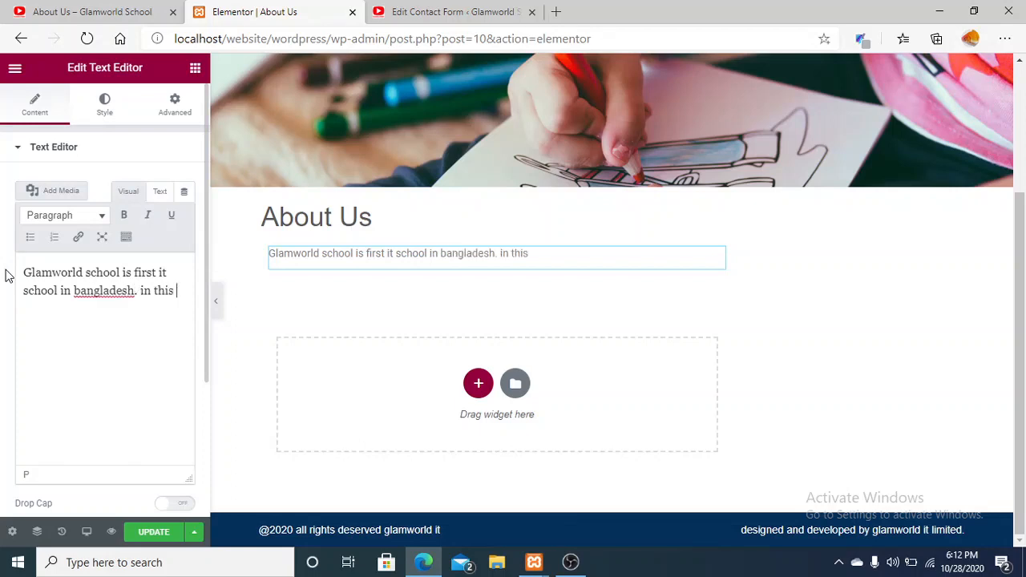
Continue the About Us paragraph with "school there have some course like web development, android app development many course"
{"action": "type", "text": "school  the"}
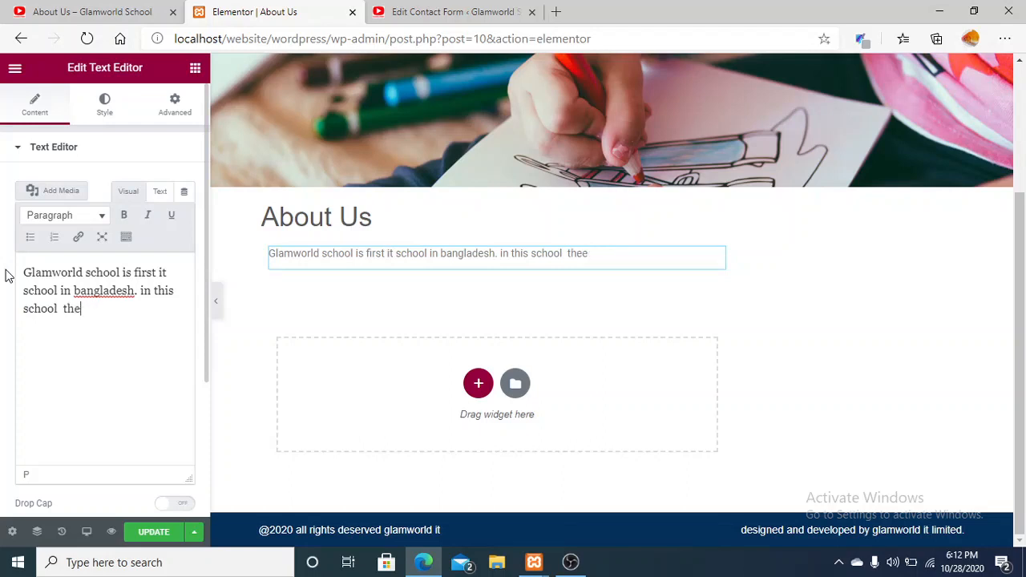
{"action": "type", "text": "erere ha"}
{"action": "type", "text": "ve somo"}
{"action": "type", "text": " co"}
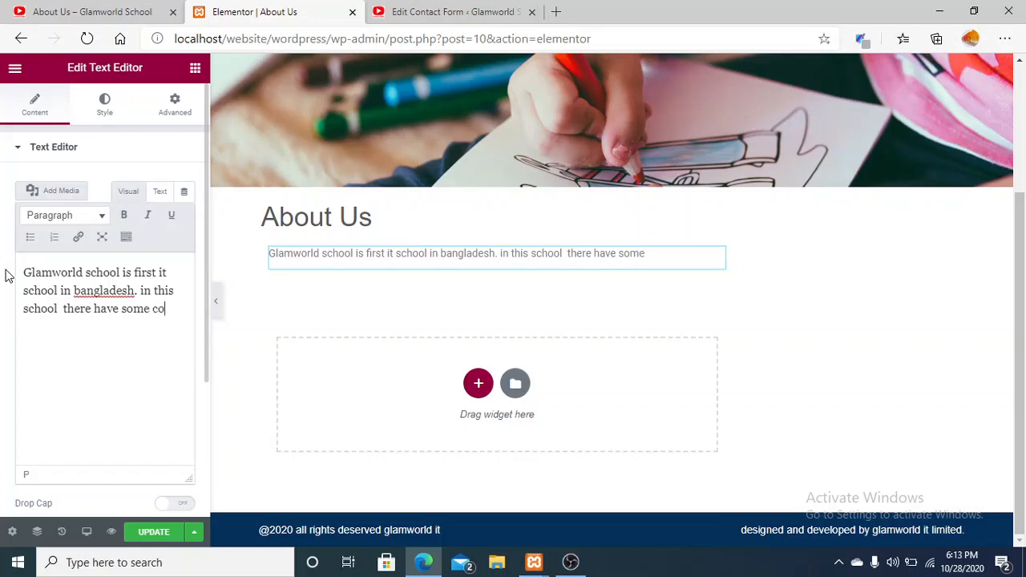
{"action": "type", "text": "urse li"}
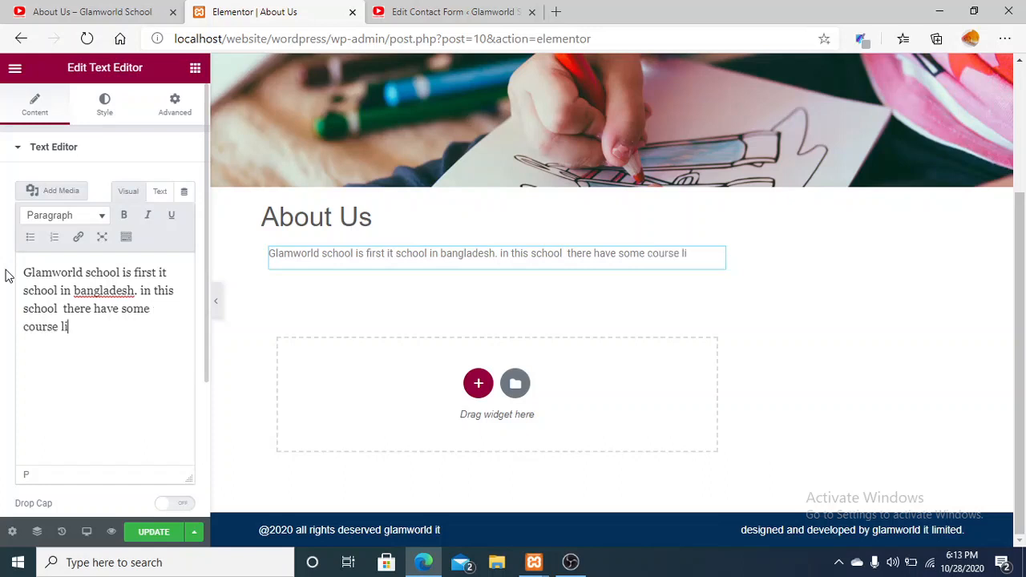
{"action": "type", "text": "ke webs"}
{"action": "key", "text": "BackSpace"}
{"action": "type", "text": "de"}
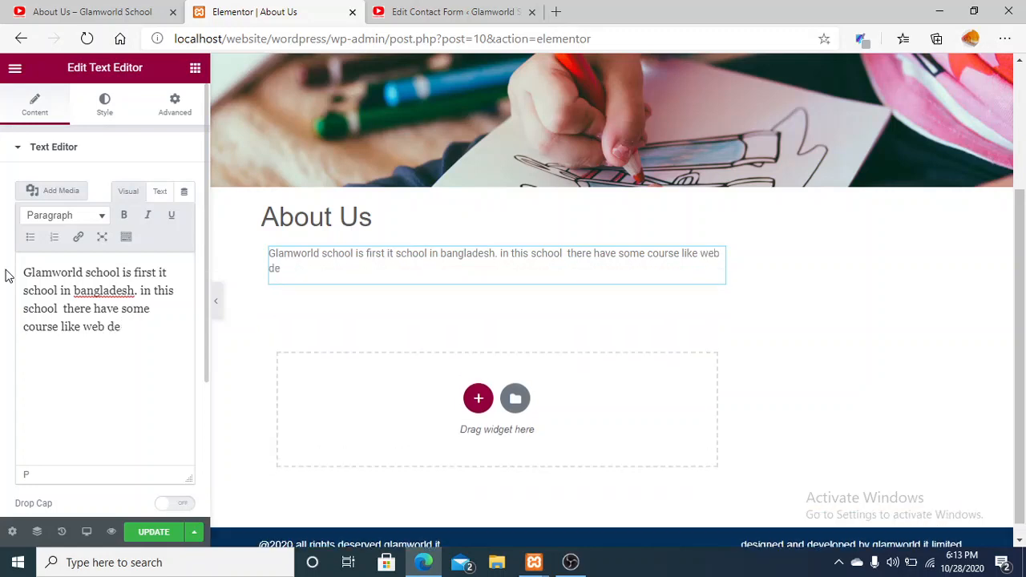
{"action": "type", "text": "velopment,"}
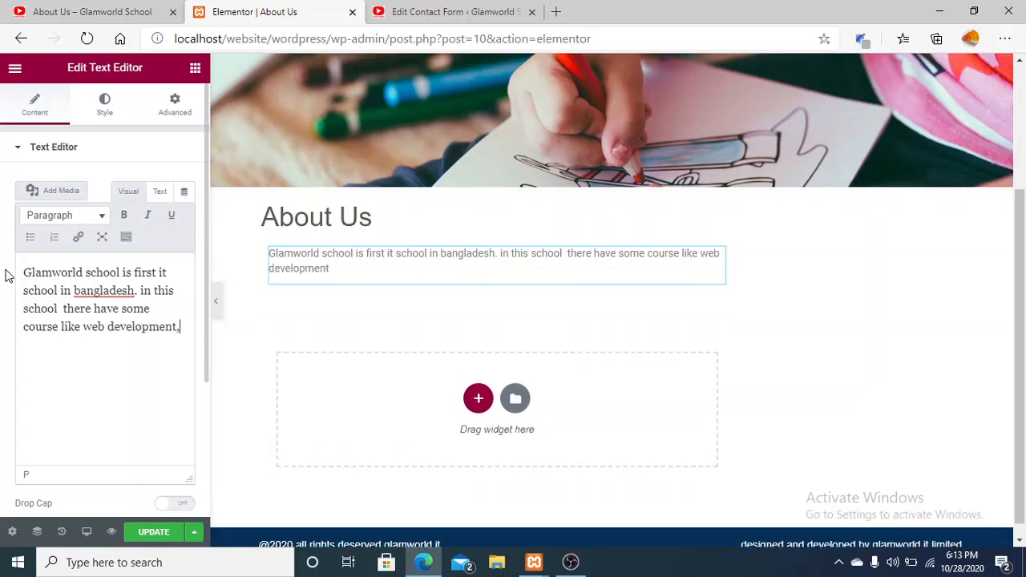
{"action": "type", "text": " android app"}
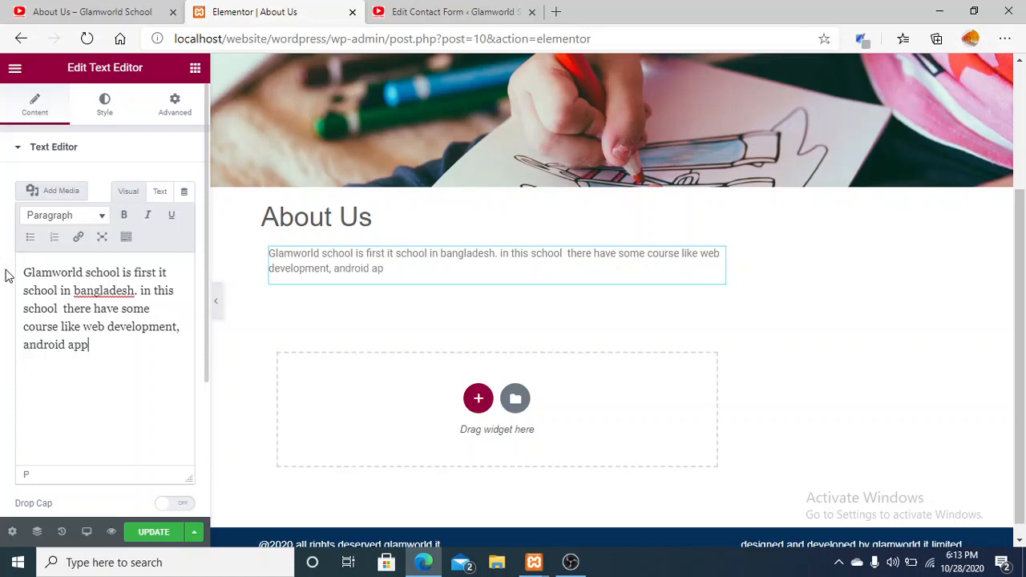
{"action": "type", "text": " development "}
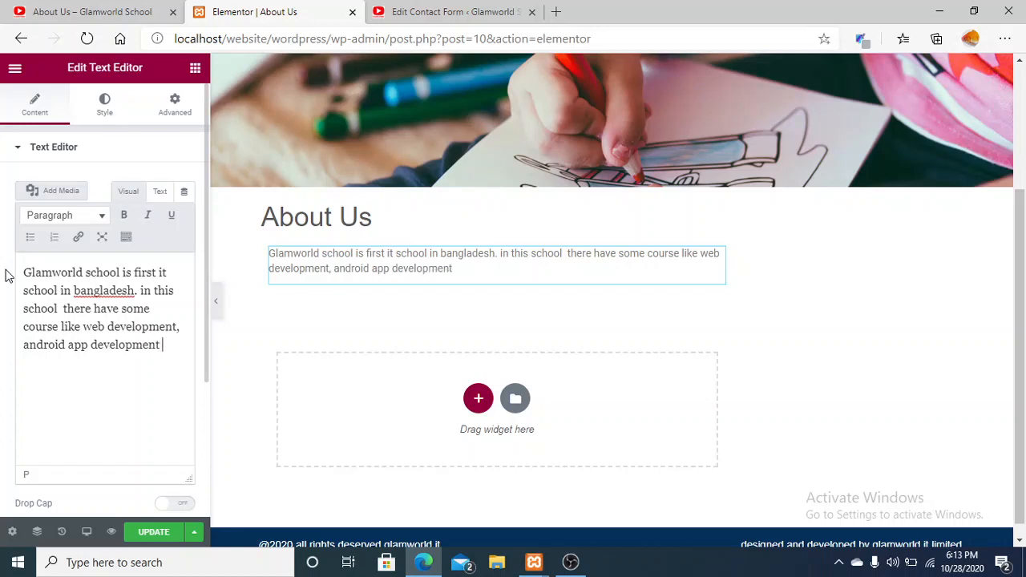
{"action": "type", "text": "am"}
{"action": "type", "text": "ma"}
{"action": "type", "text": "ny "}
{"action": "type", "text": "co"}
{"action": "type", "text": "se"}
{"action": "key", "text": "BackSpace"}
{"action": "key", "text": "BackSpace"}
{"action": "type", "text": "res"}
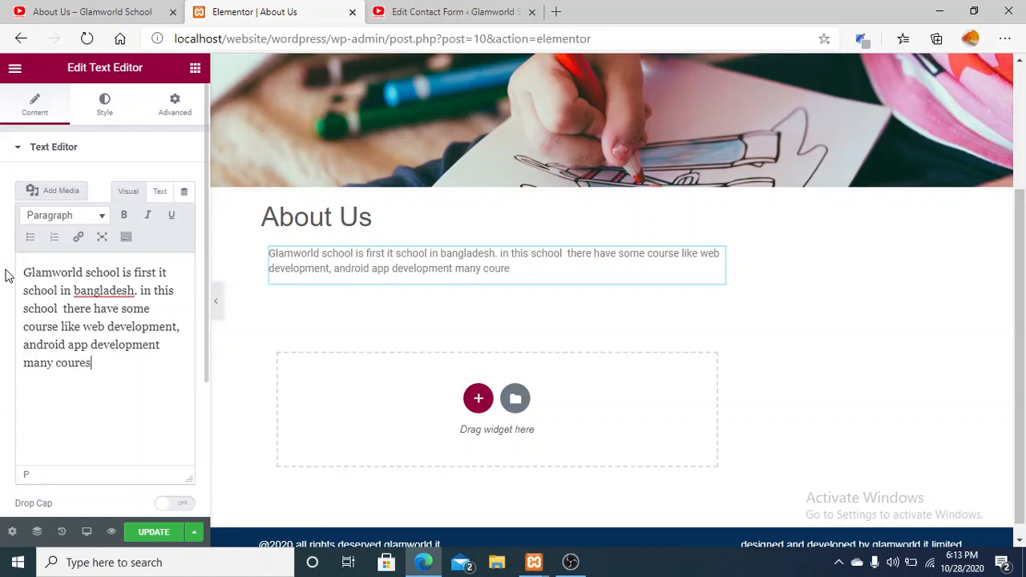
{"action": "key", "text": "BackSpace"}
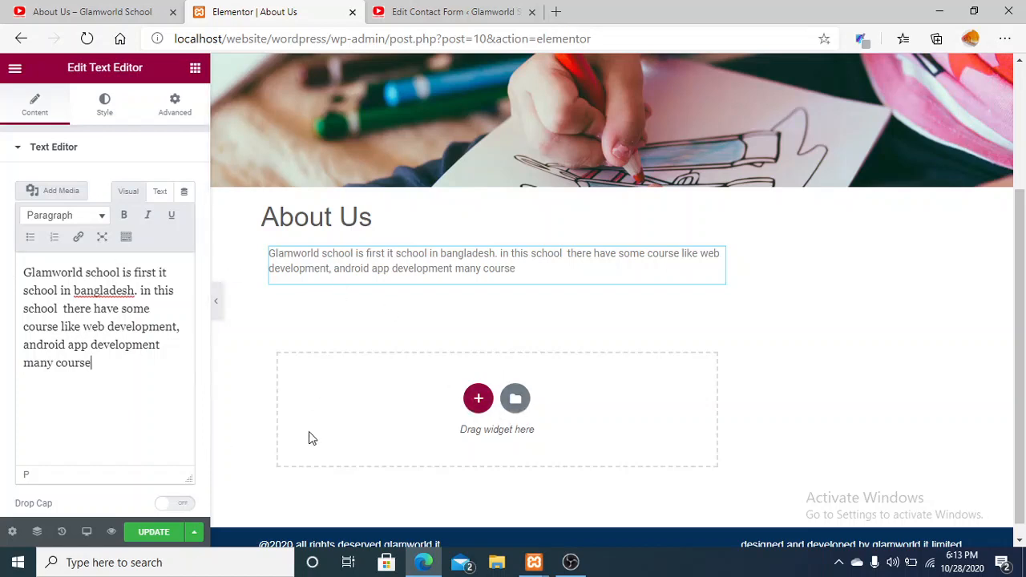
Add a single-column section below the About Us paragraph and place a Heading widget in it
{"action": "left_click", "coordinate": [484, 400]}
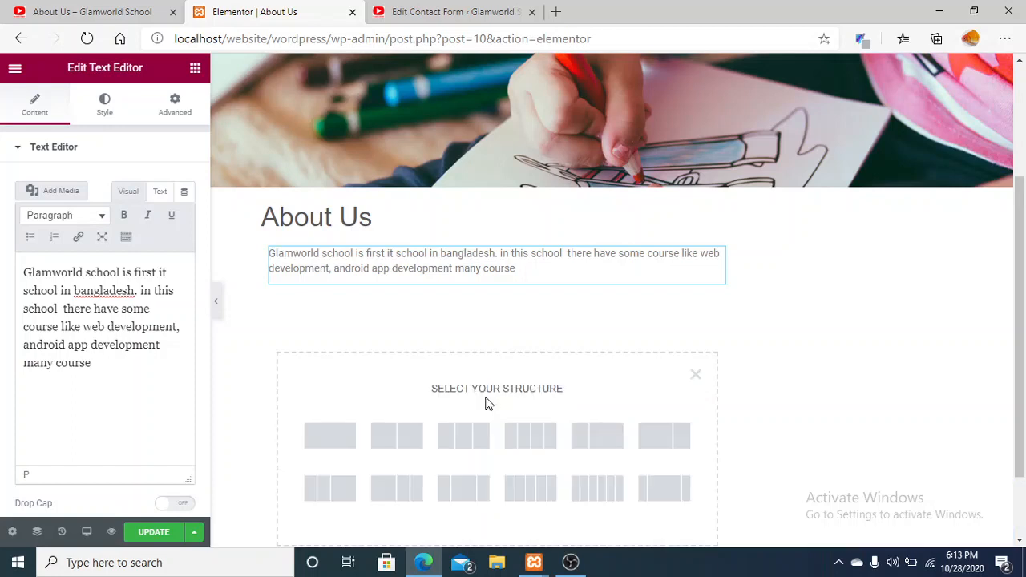
{"action": "left_click", "coordinate": [324, 446]}
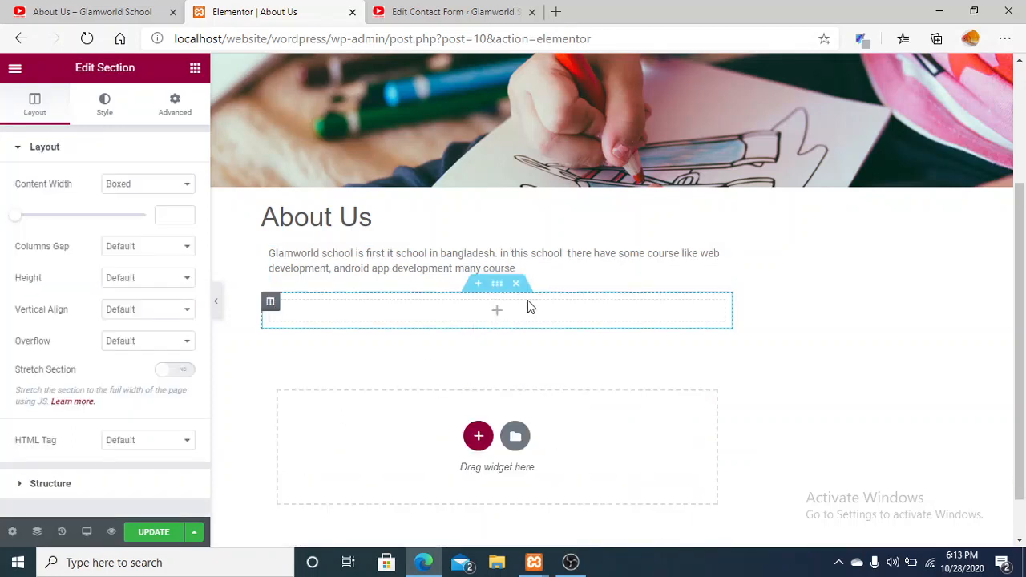
{"action": "left_click", "coordinate": [195, 68]}
{"action": "left_click_drag", "start_coordinate": [156, 215], "coordinate": [467, 317]}
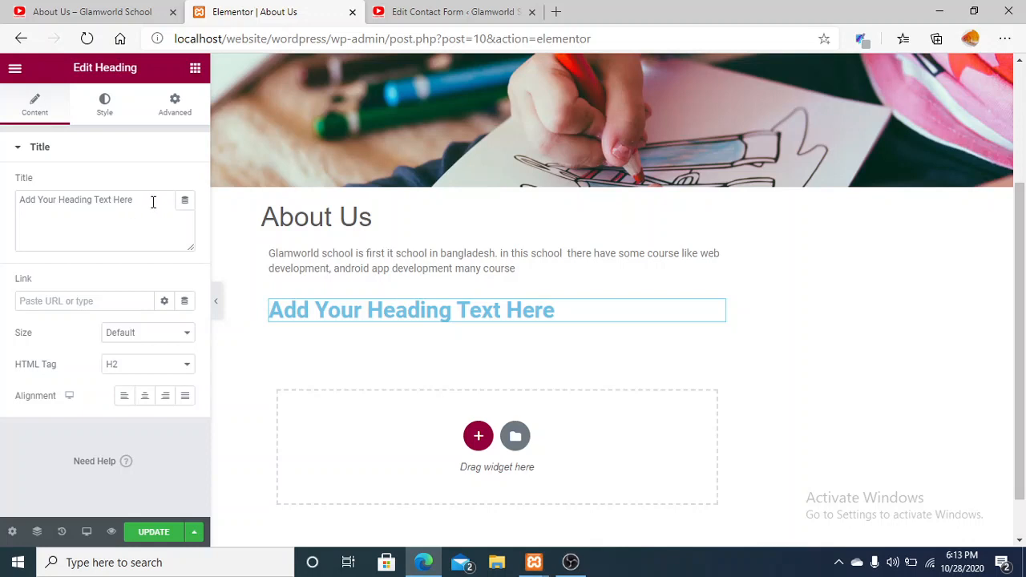
Replace the new heading's placeholder title with "Who is trainer of wordpress course?"
{"action": "left_click_drag", "start_coordinate": [152, 202], "coordinate": [2, 229]}
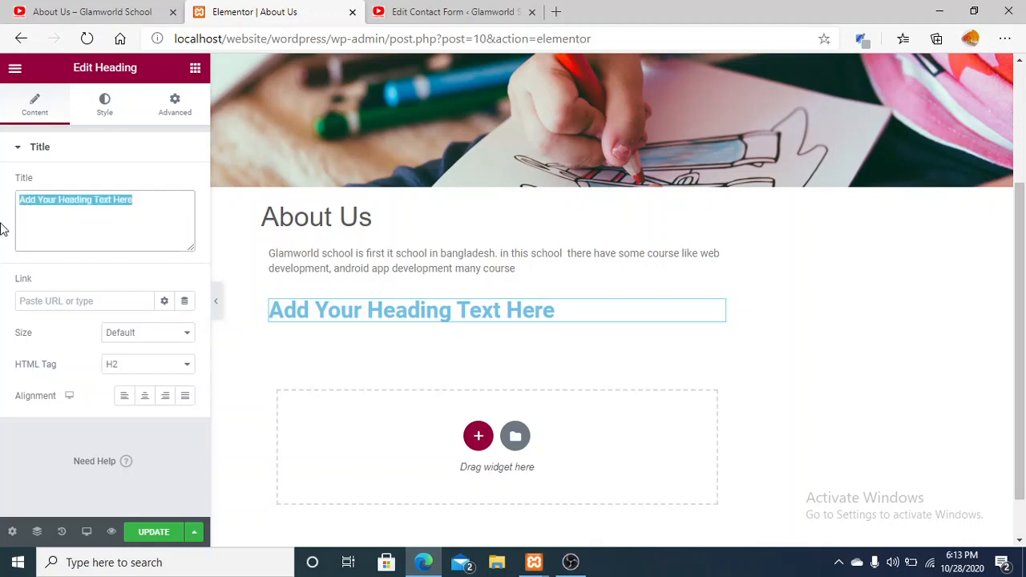
{"action": "type", "text": "Who is"}
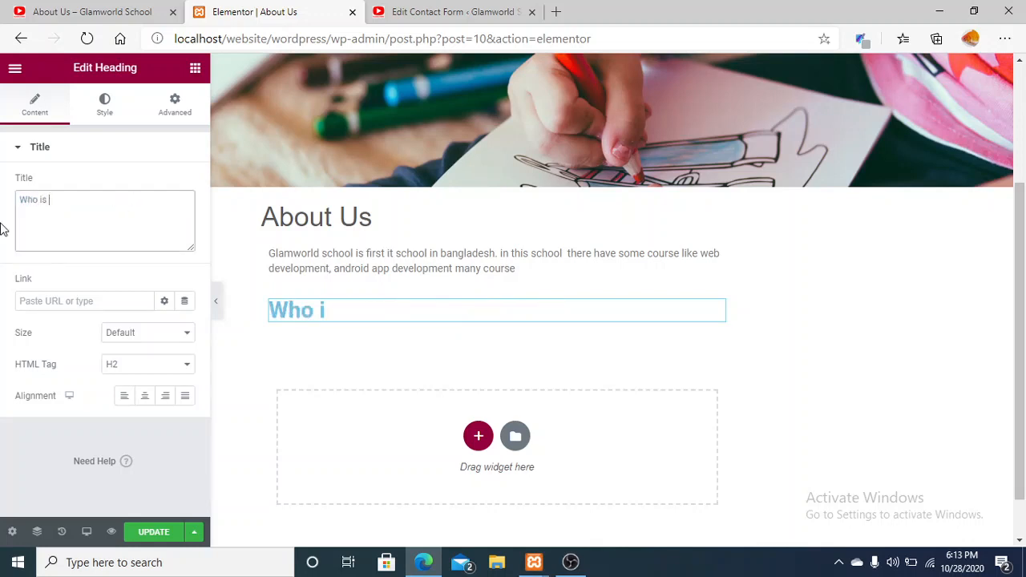
{"action": "type", "text": " trainer"}
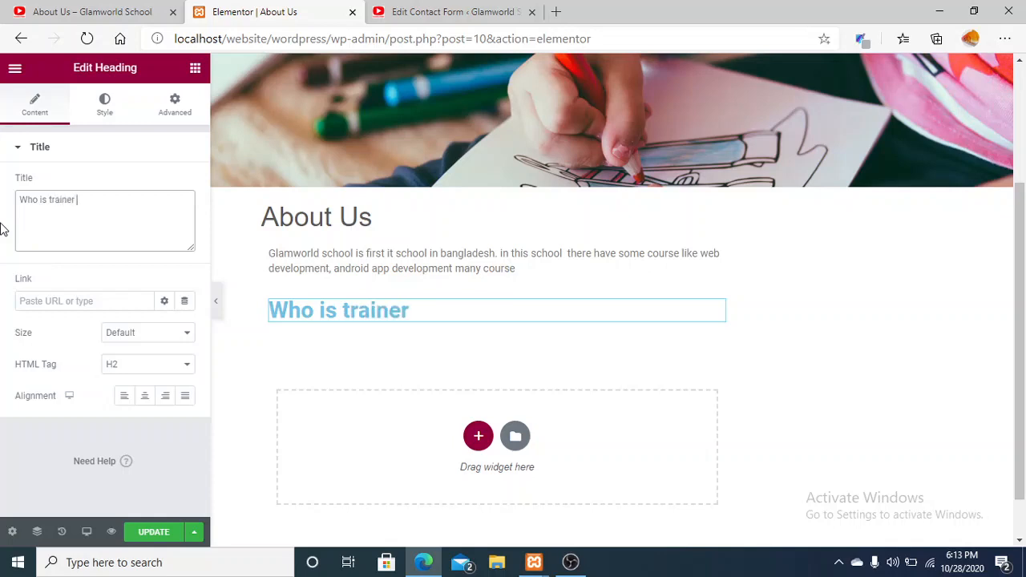
{"action": "type", "text": " of thi"}
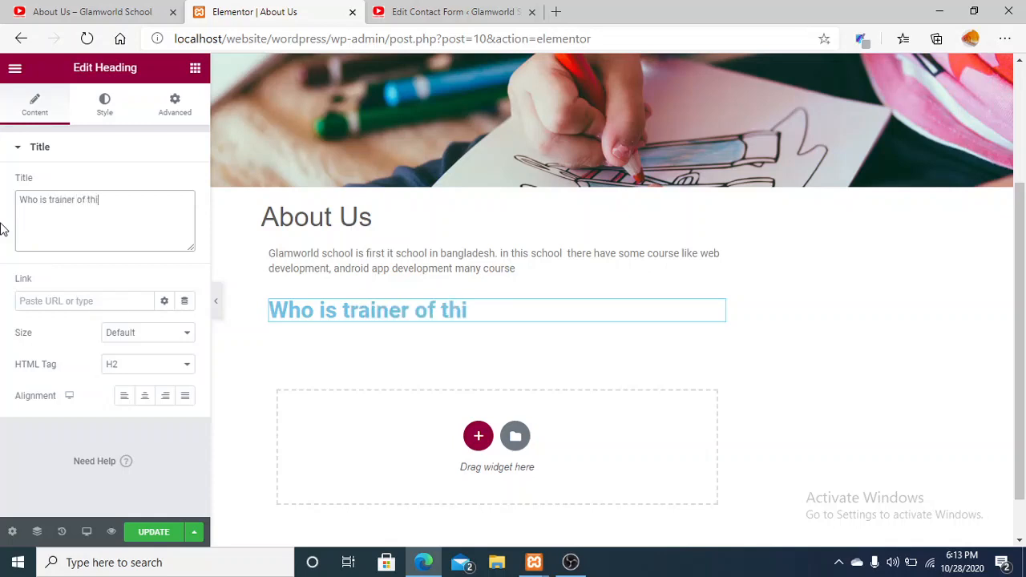
{"action": "key", "text": "BackSpace"}
{"action": "key", "text": "BackSpace"}
{"action": "key", "text": "BackSpace"}
{"action": "type", "text": "word"}
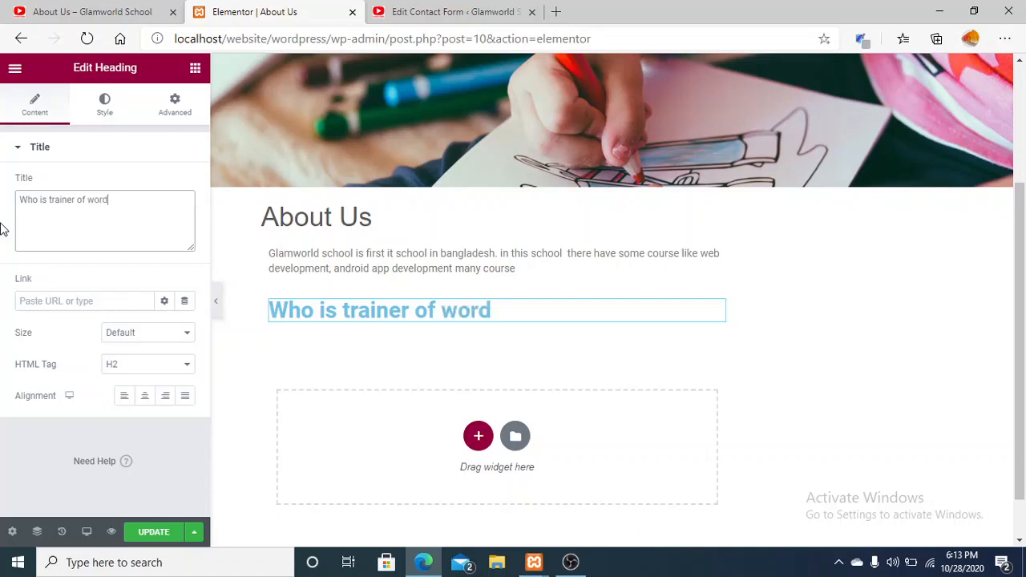
{"action": "type", "text": "press c"}
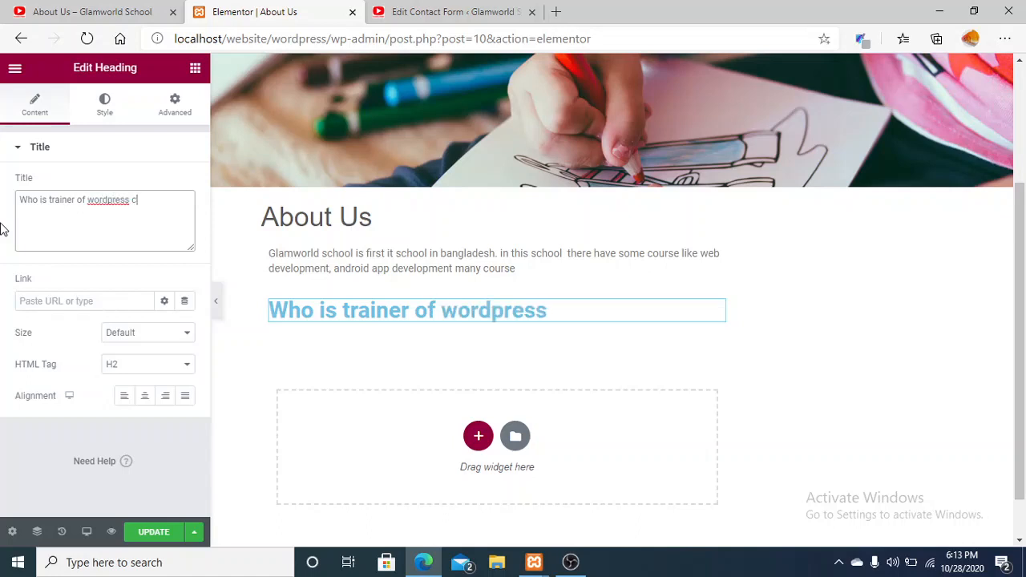
{"action": "type", "text": "ourse"}
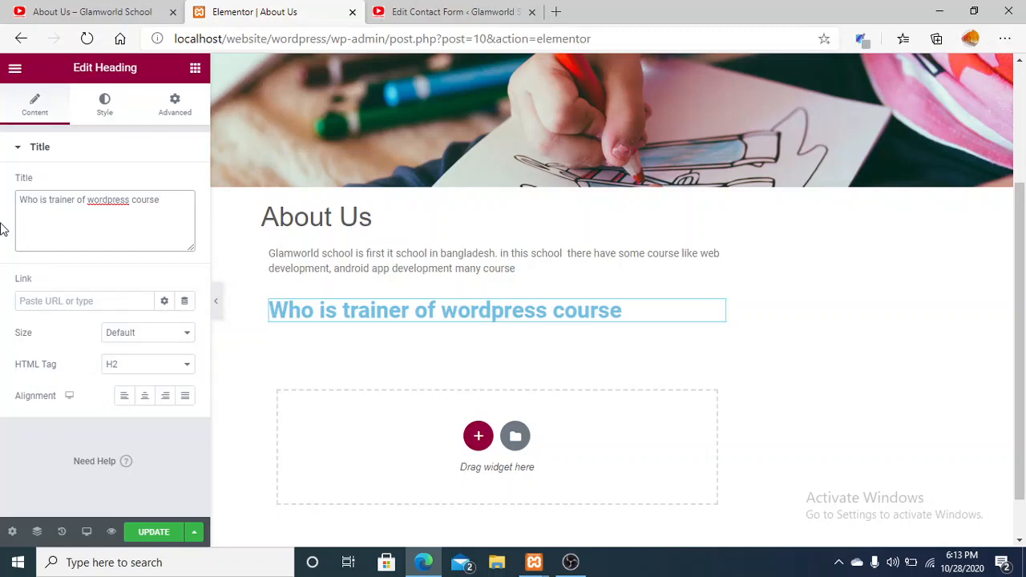
{"action": "type", "text": "?"}
Add another single-column section below the trainer heading and place a Text Editor widget in it
{"action": "left_click", "coordinate": [479, 436]}
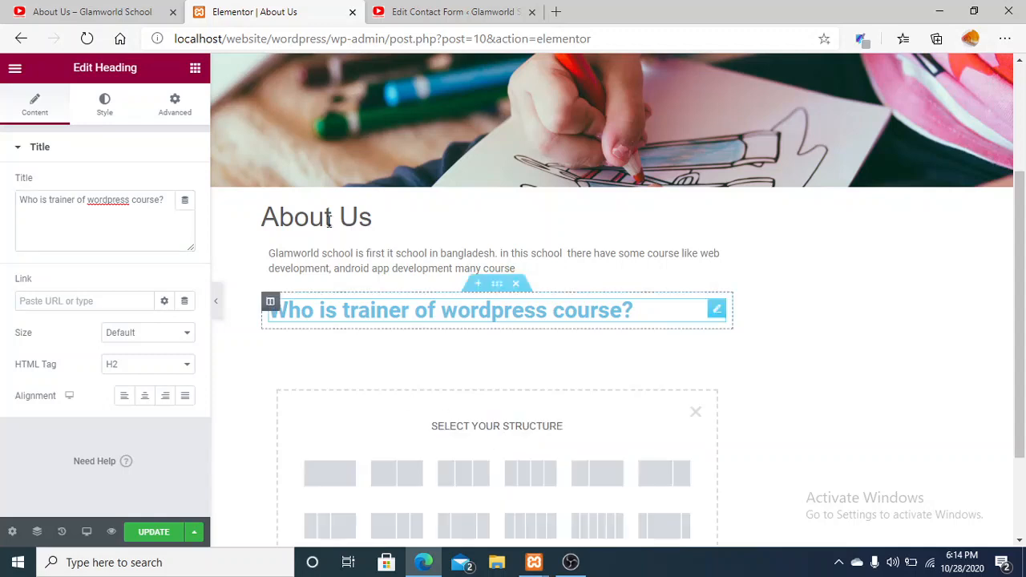
{"action": "left_click", "coordinate": [318, 474]}
{"action": "left_click", "coordinate": [195, 68]}
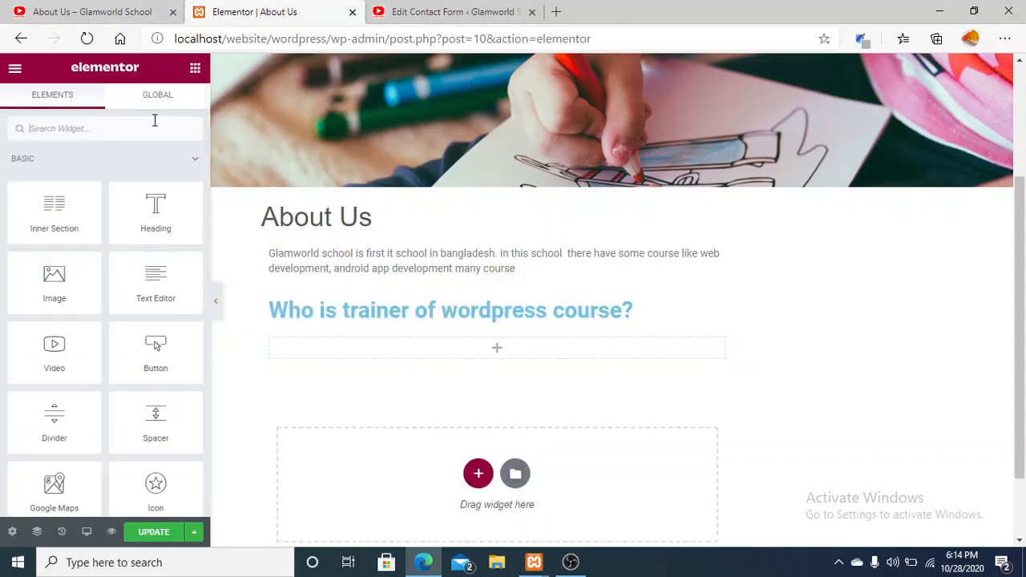
{"action": "left_click_drag", "start_coordinate": [156, 285], "coordinate": [452, 353]}
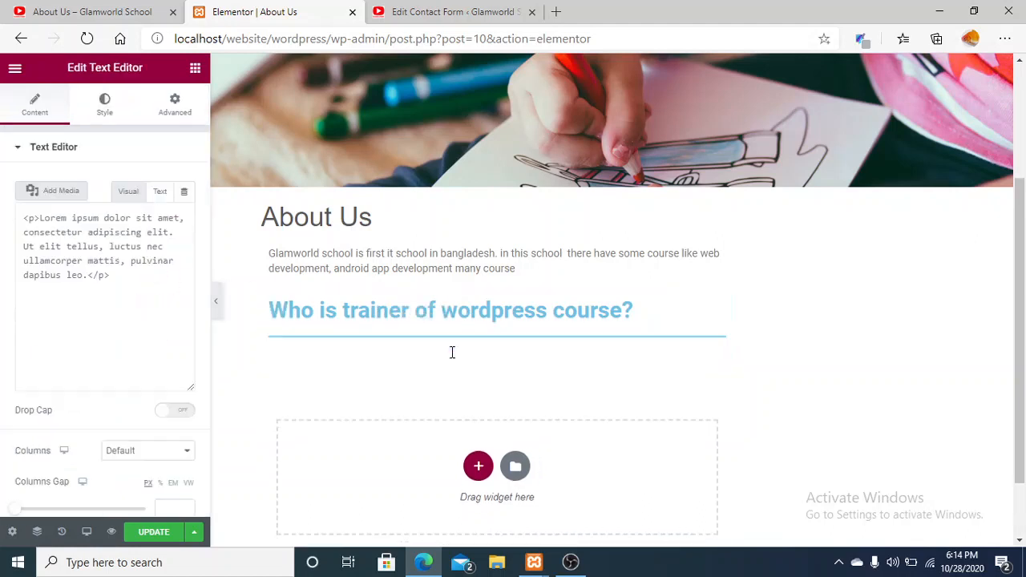
Replace the placeholder text under the trainer heading with "Glamworld school have lot of experienced mentor."
{"action": "left_click_drag", "start_coordinate": [134, 354], "coordinate": [4, 230]}
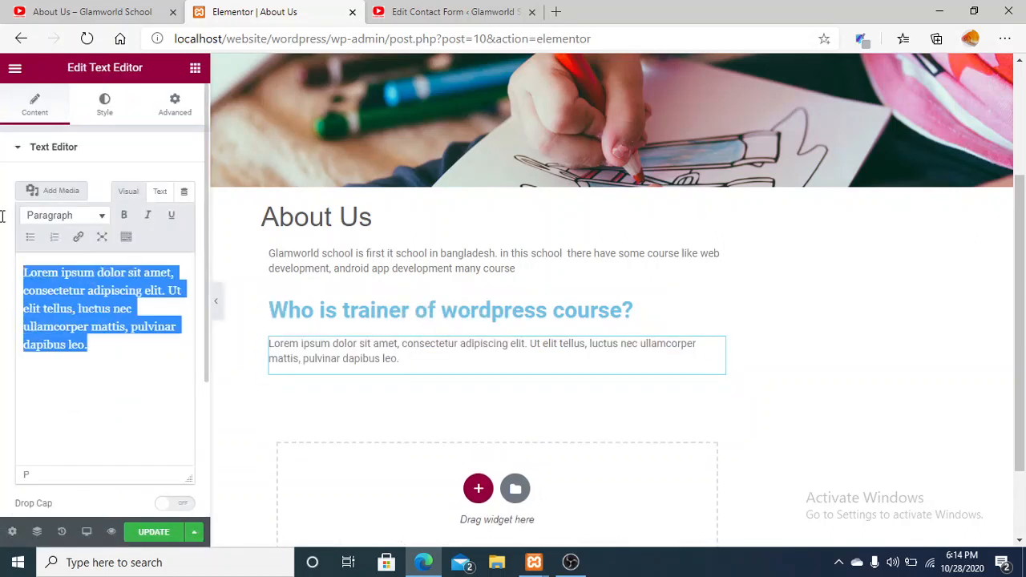
{"action": "type", "text": "G"}
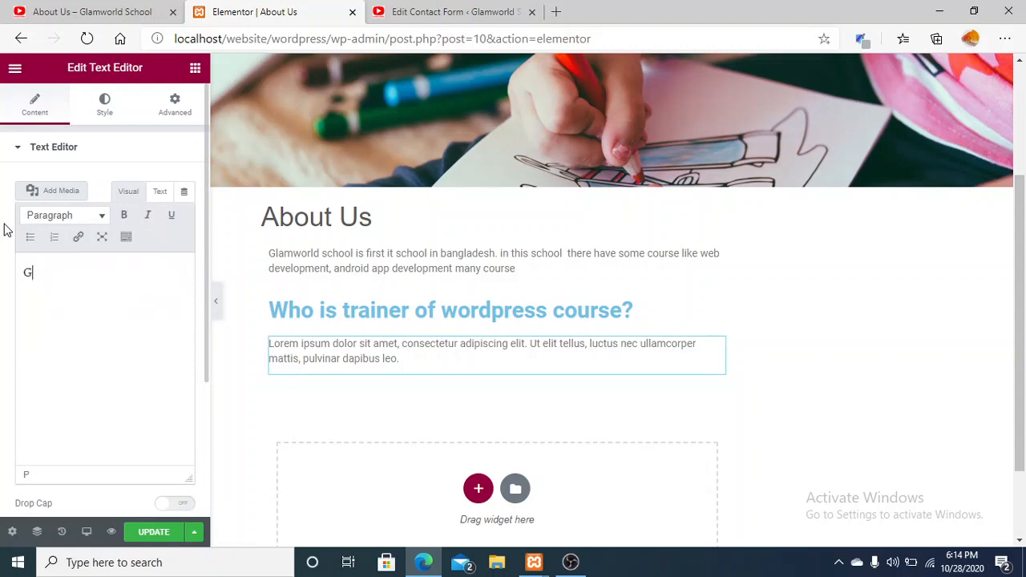
{"action": "type", "text": "lamworld "}
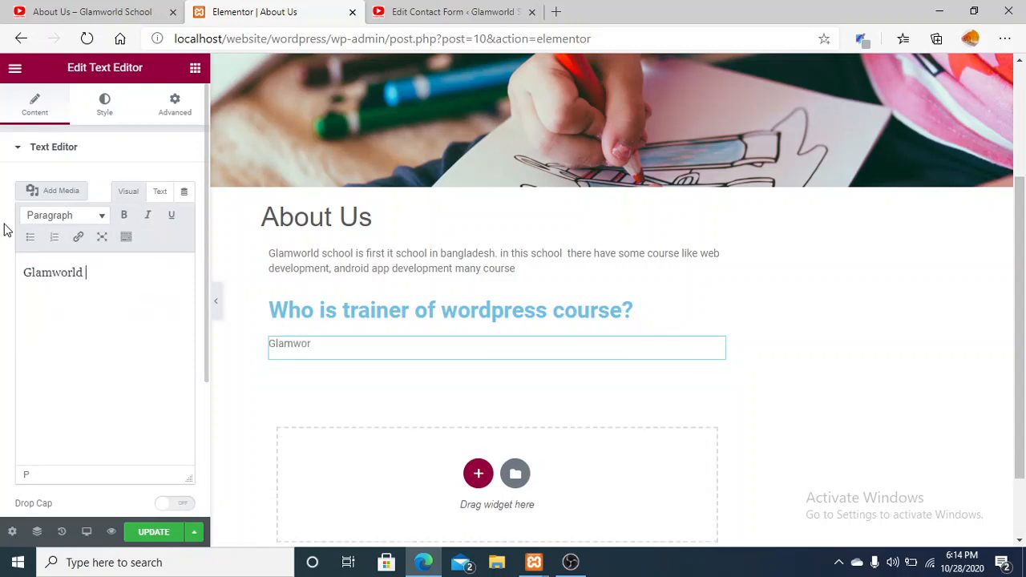
{"action": "type", "text": "school h"}
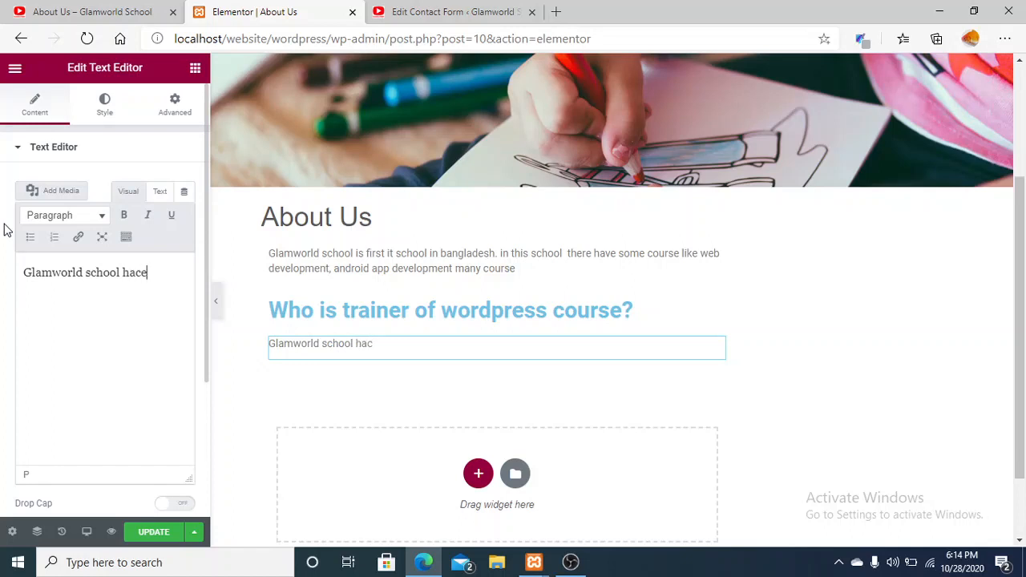
{"action": "type", "text": "ac"}
{"action": "key", "text": "BackSpace"}
{"action": "type", "text": "ve"}
{"action": "type", "text": "la"}
{"action": "key", "text": "BackSpace"}
{"action": "key", "text": "BackSpace"}
{"action": "key", "text": "BackSpace"}
{"action": "key", "text": "BackSpace"}
{"action": "type", "text": "lot of experi"}
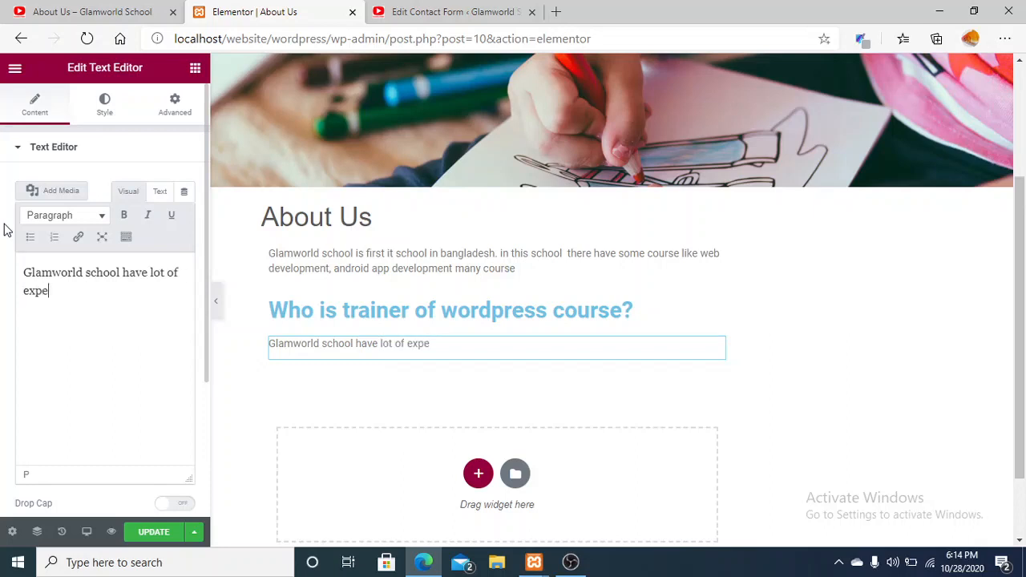
{"action": "type", "text": "c"}
{"action": "key", "text": "BackSpace"}
{"action": "type", "text": "encet"}
{"action": "key", "text": "BackSpace"}
{"action": "type", "text": "d"}
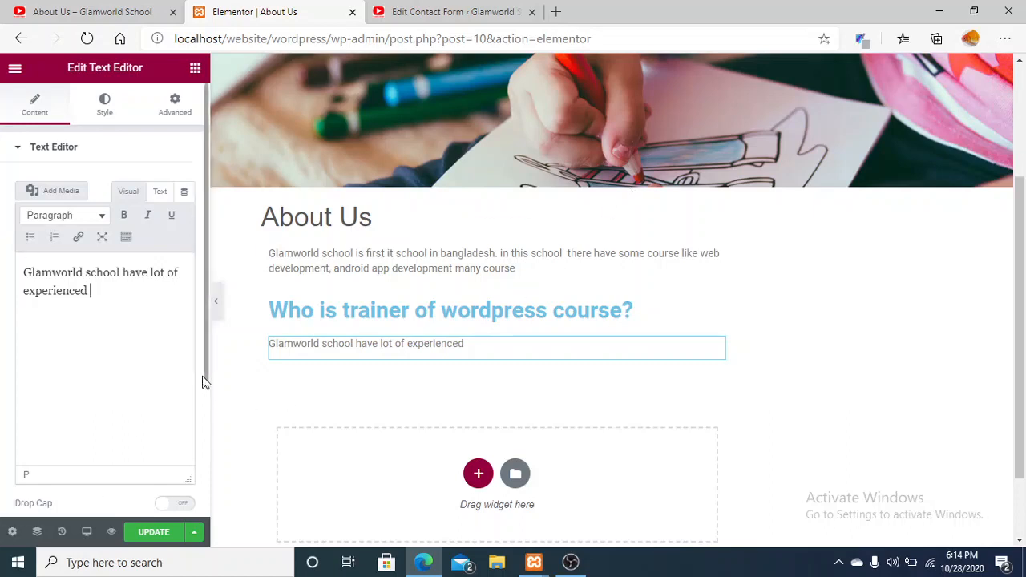
{"action": "type", "text": "mentor."}
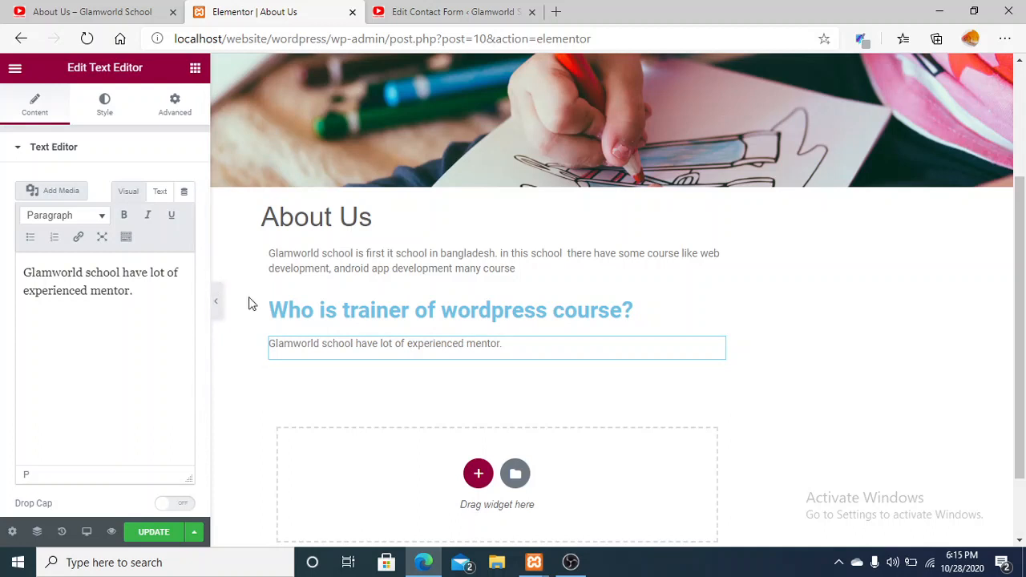
Update the page in Elementor, reload the live About Us page in its browser tab, and review the published content
{"action": "left_click", "coordinate": [168, 535]}
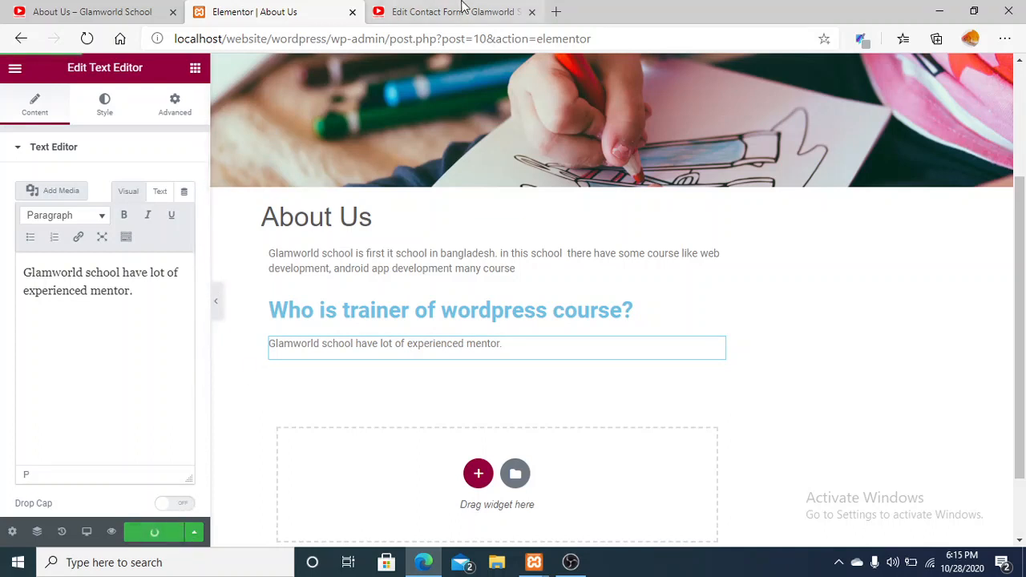
{"action": "left_click", "coordinate": [46, 8]}
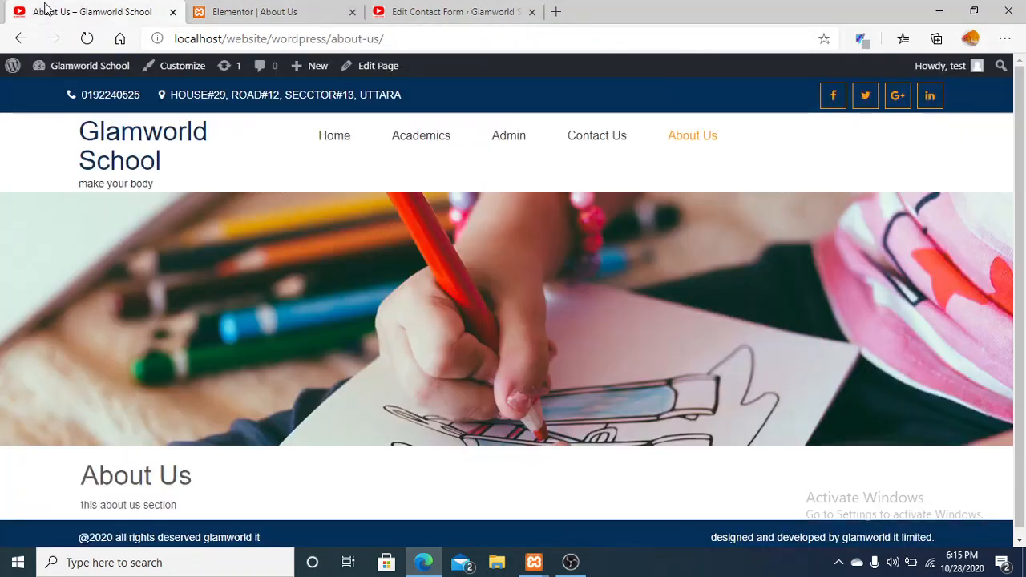
{"action": "left_click", "coordinate": [468, 41]}
{"action": "key", "text": "Return"}
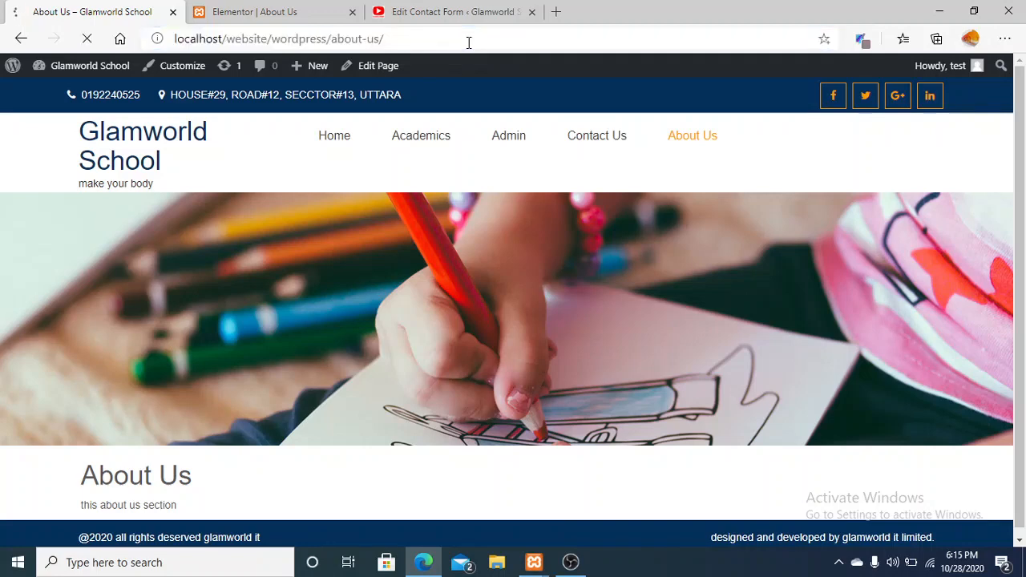
{"action": "scroll", "coordinate": [675, 217], "scroll_direction": "down", "scroll_amount": 2}
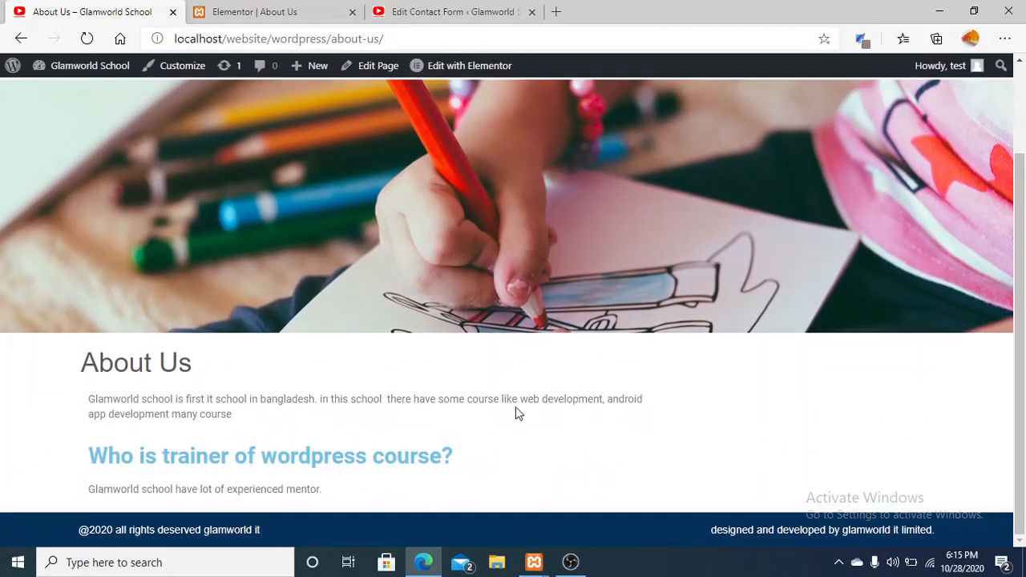
{"action": "scroll", "coordinate": [507, 303], "scroll_direction": "up", "scroll_amount": 3}
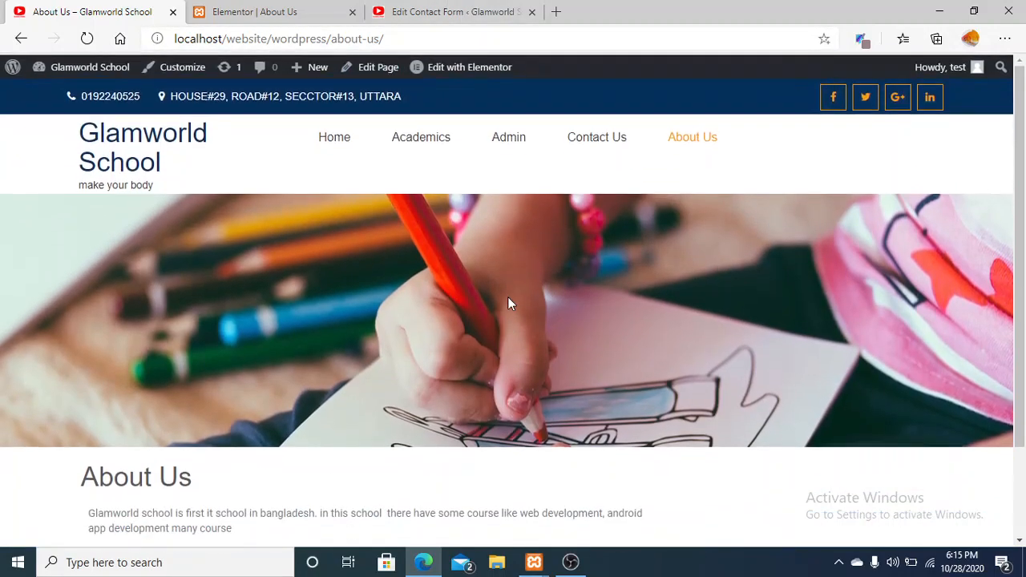